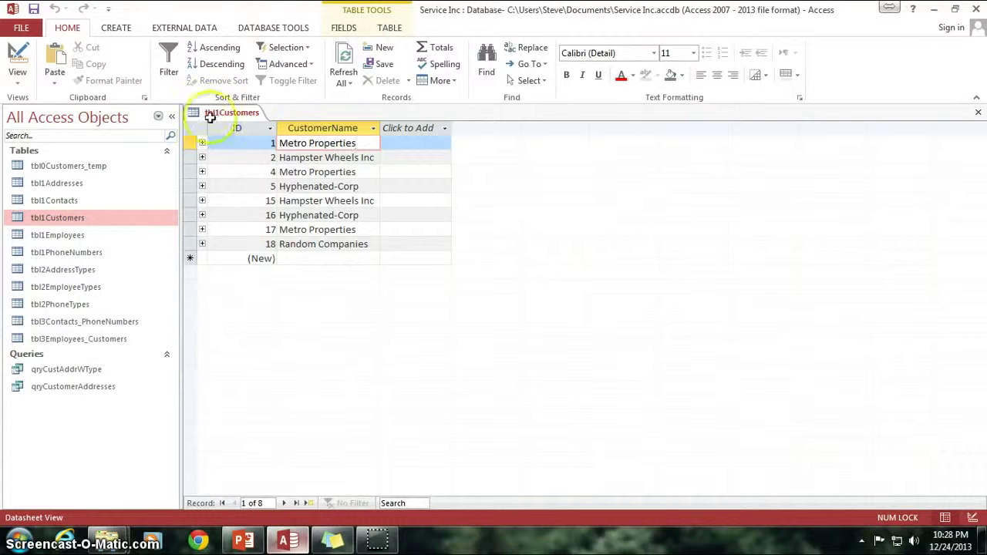
drag(366, 144, 280, 143)
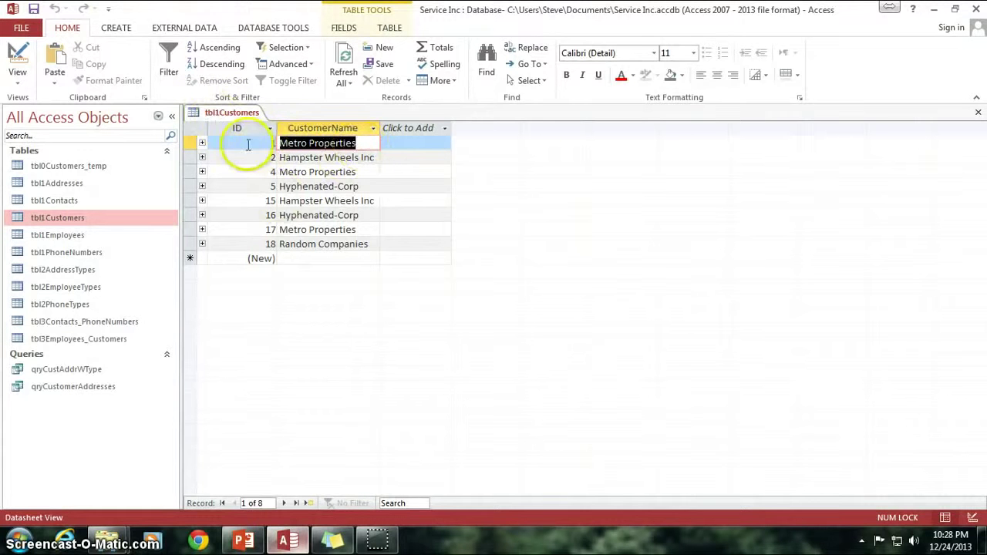
click(344, 157)
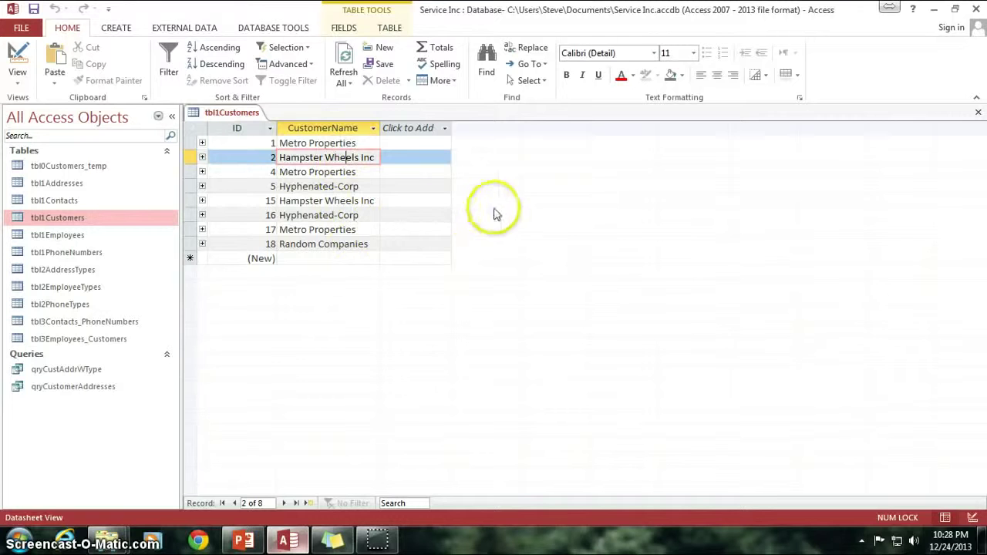
click(333, 188)
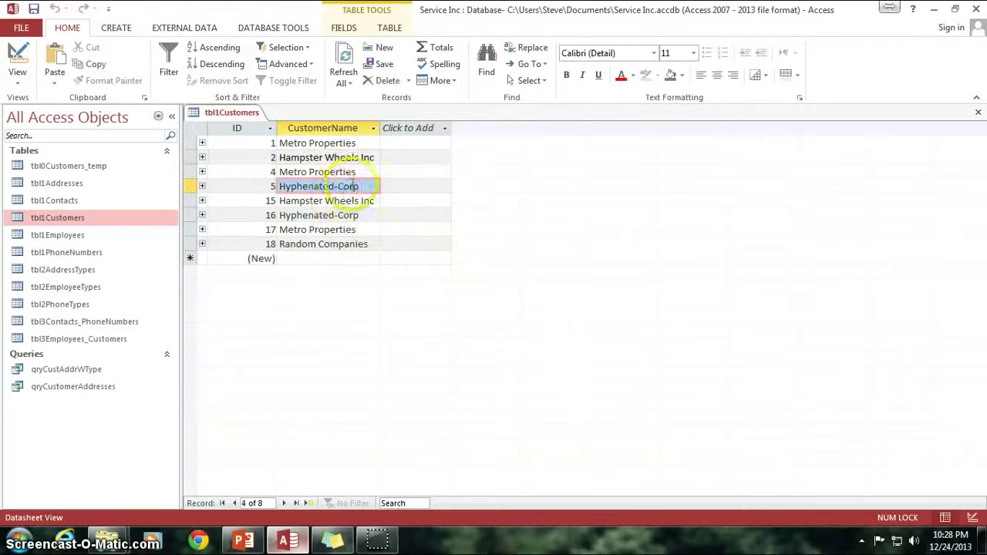
Replace the CustomerName of the record with ID 1 in tbl1Customers with Smiles Inc.
click(366, 143)
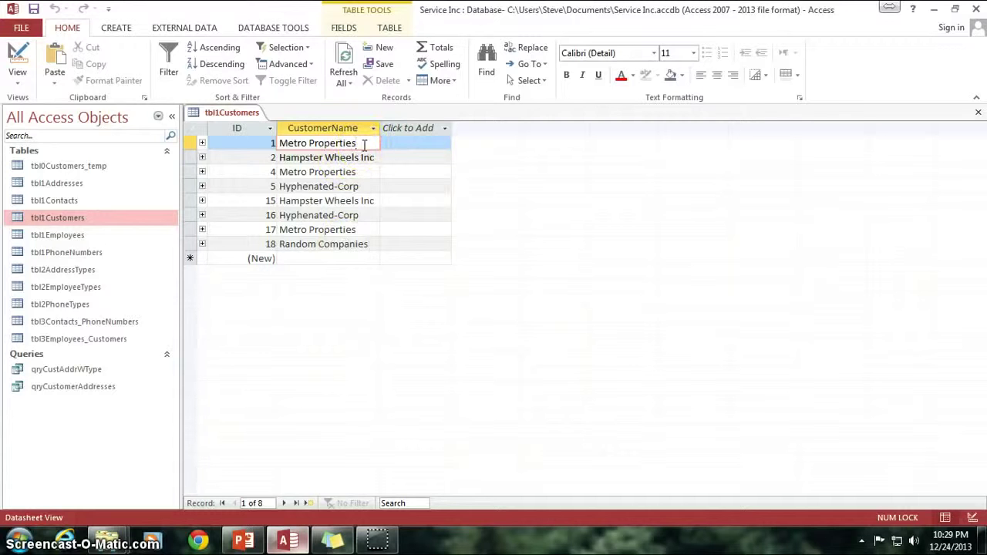
drag(364, 145, 240, 139)
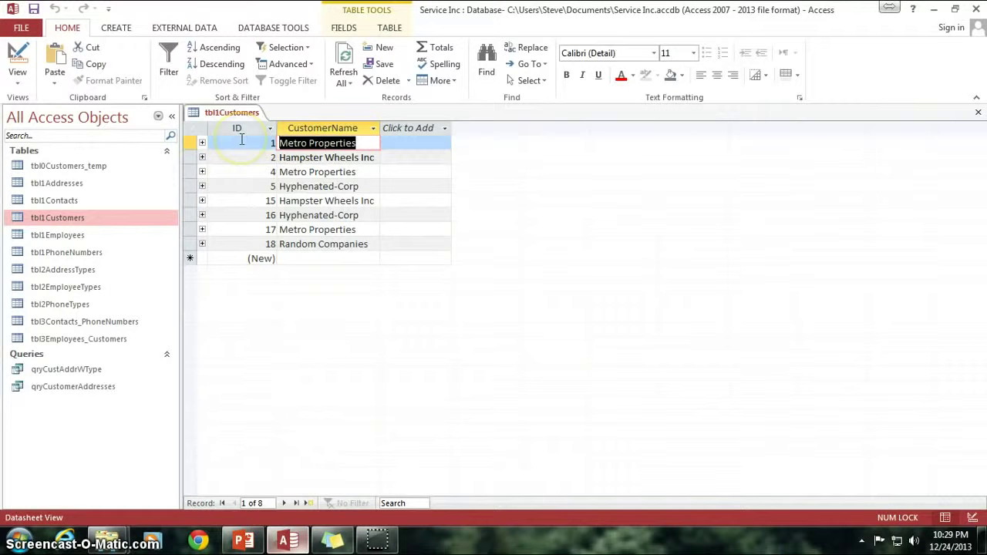
key(Delete)
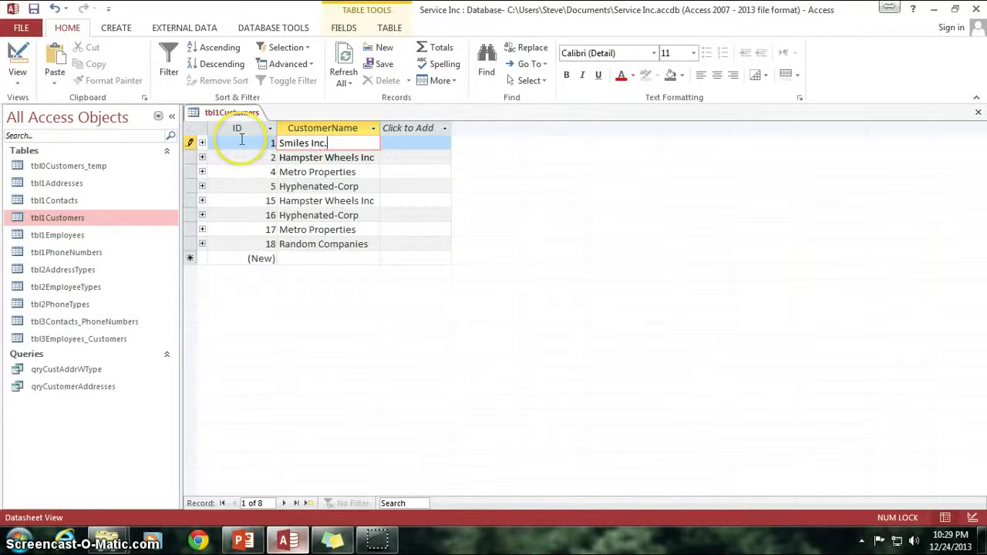
text(Smiles Inc.)
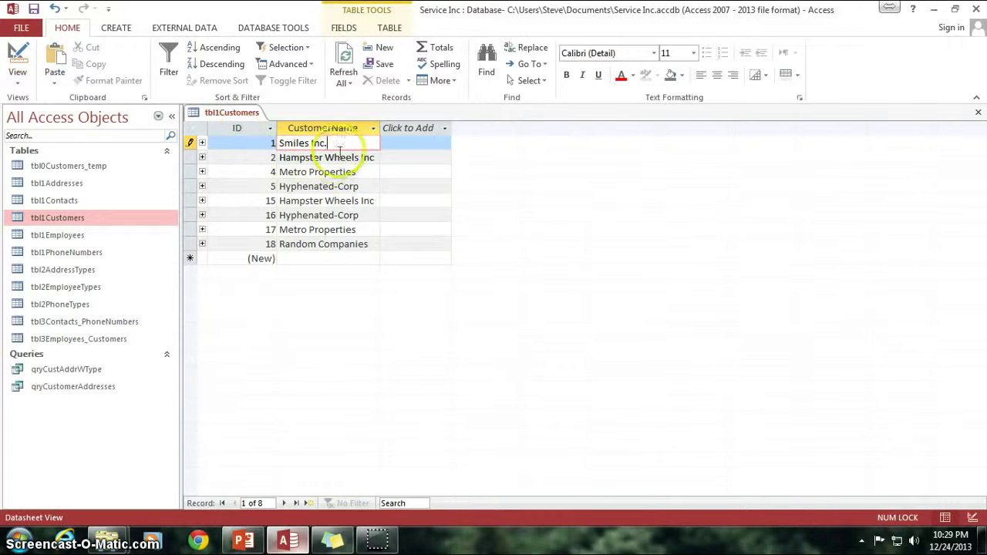
Change the CustomerName of record ID 1 back to Metro Properties and commit the record.
drag(271, 144, 364, 159)
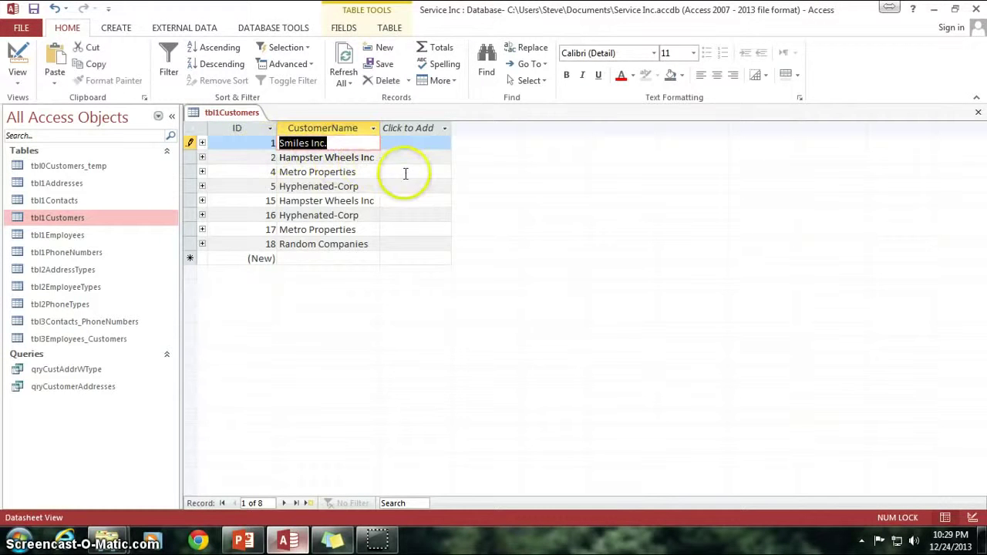
text(Metro Propert)
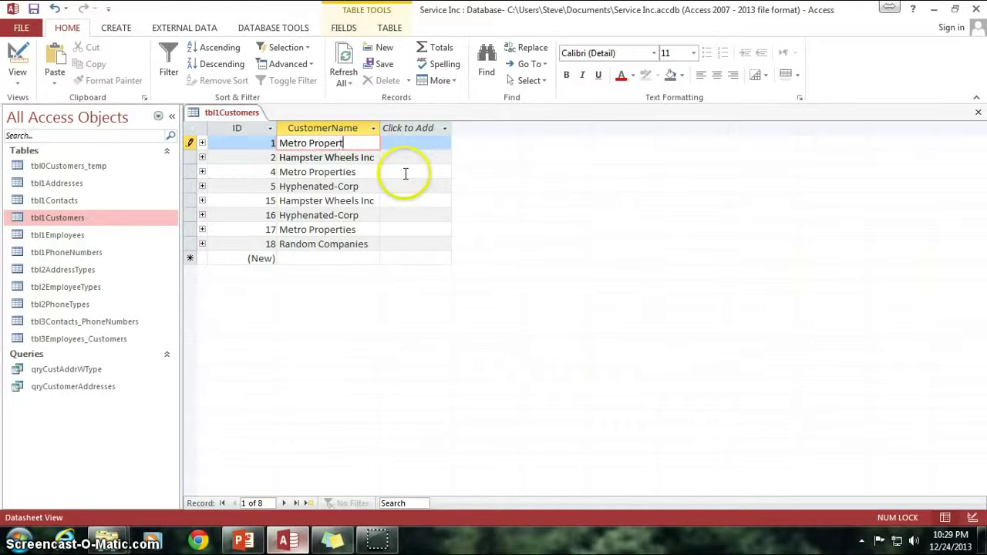
text(s)
click(352, 171)
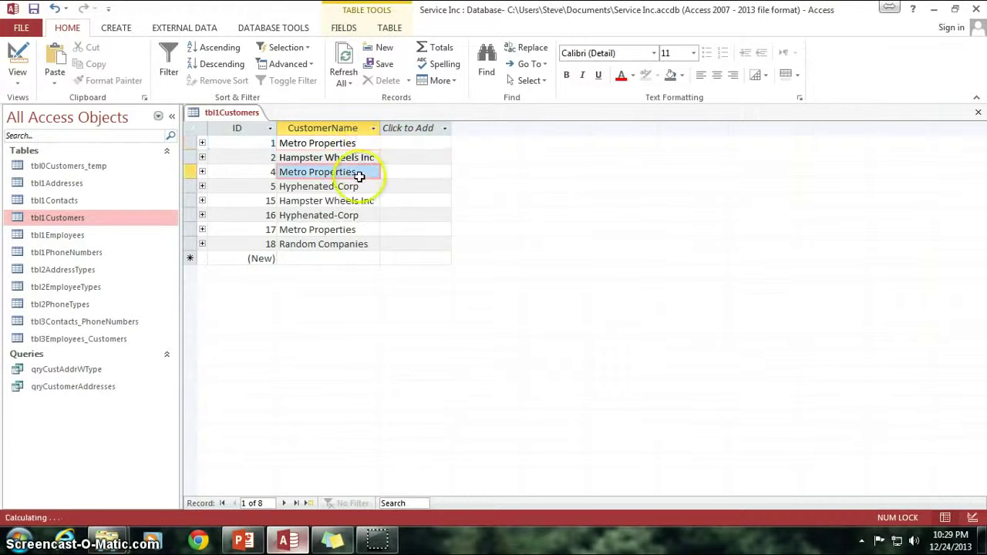
click(350, 230)
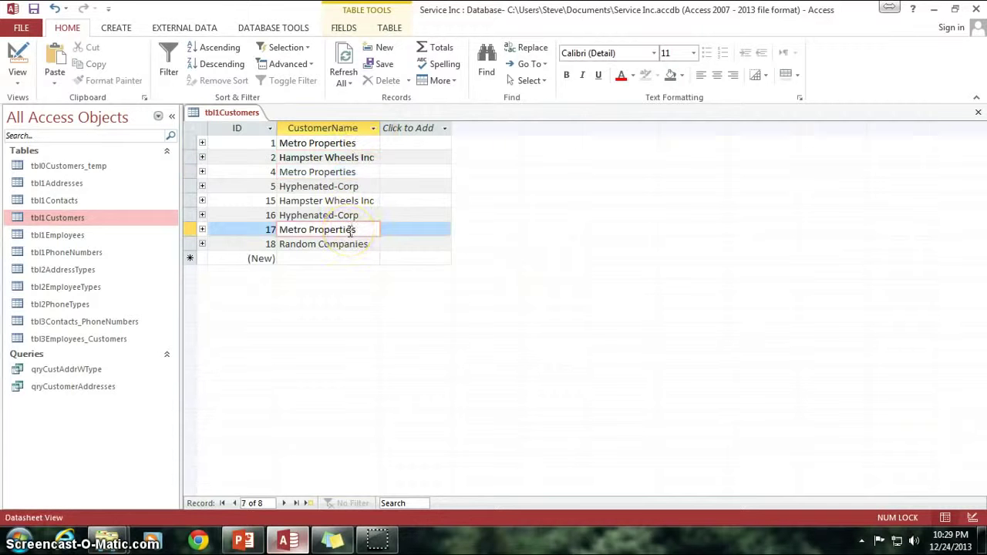
click(361, 142)
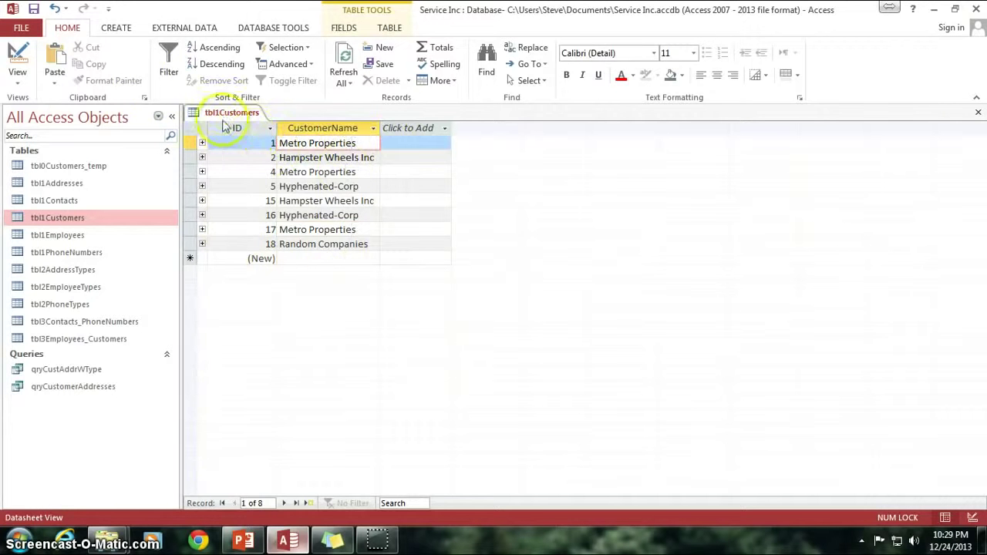
Create a new query in Design view, dismiss the table selection, and make it an Update query.
click(117, 29)
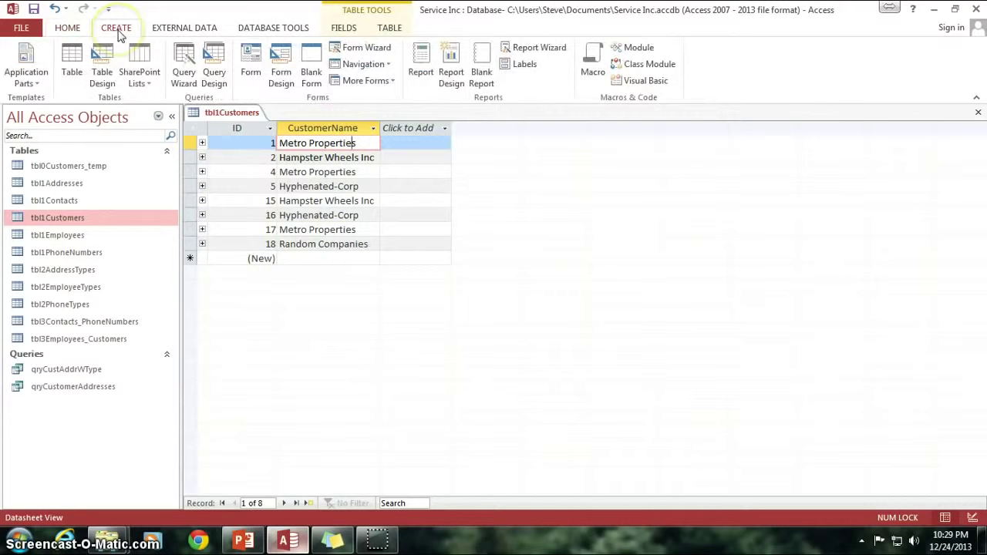
click(214, 65)
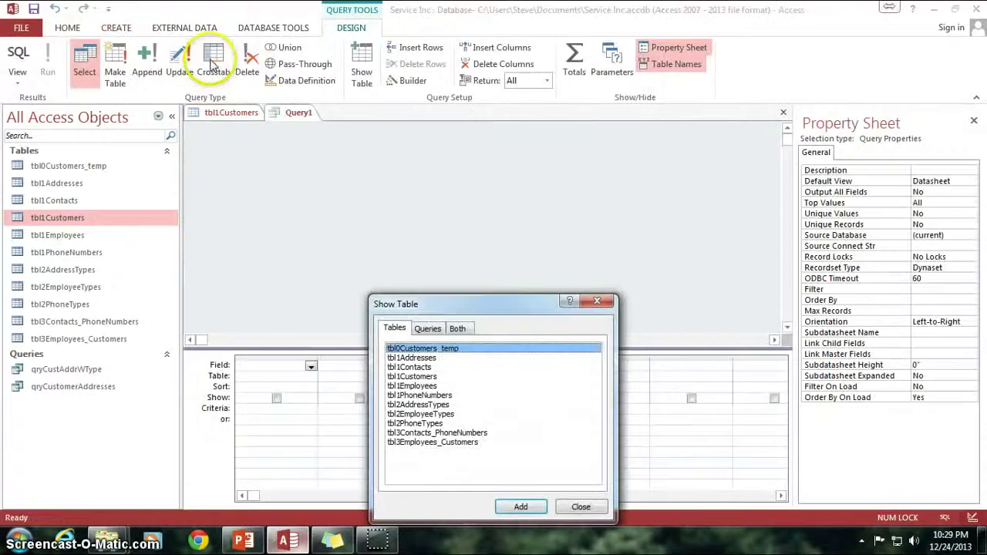
click(580, 506)
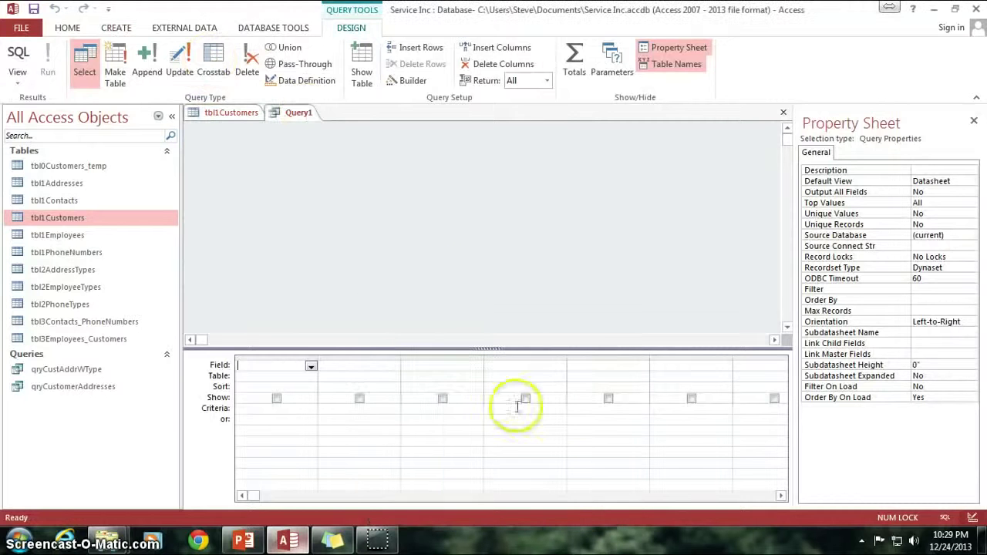
click(182, 65)
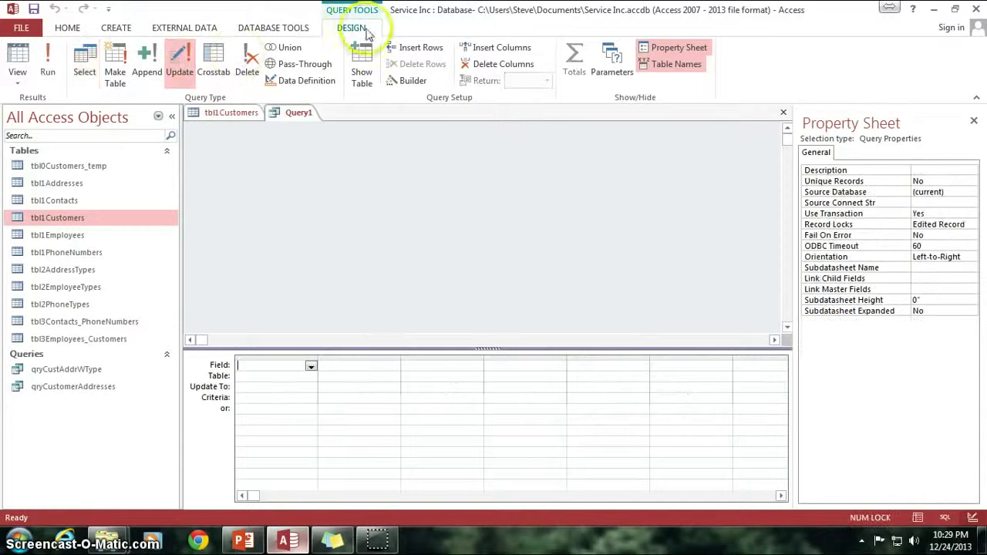
Add the tbl1Customers table to the update query and shorten its field list box.
right_click(408, 230)
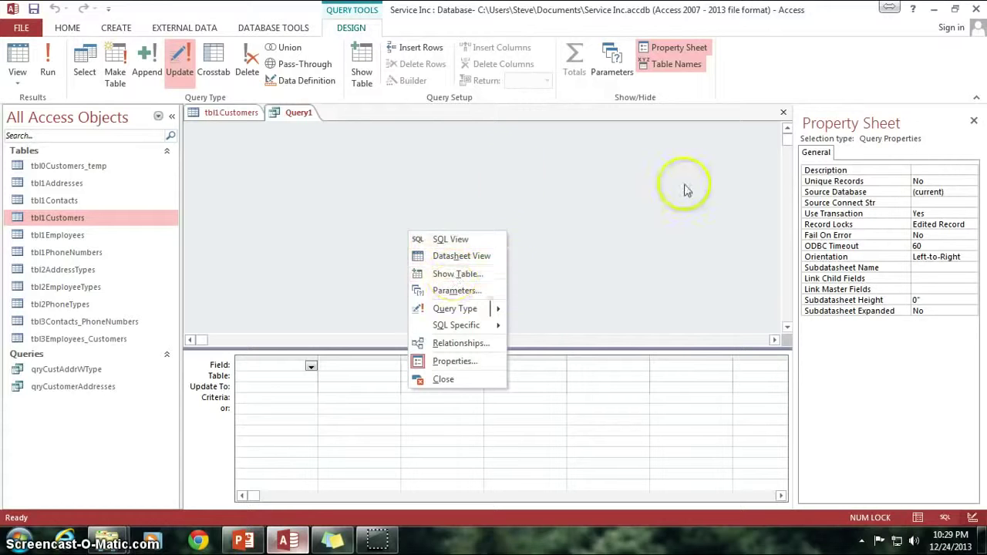
click(458, 276)
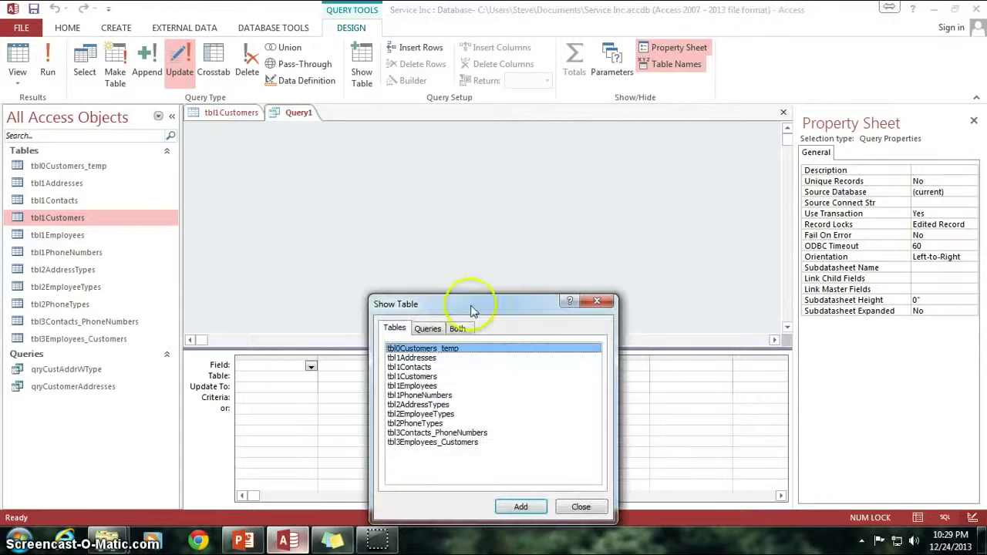
drag(472, 310, 527, 172)
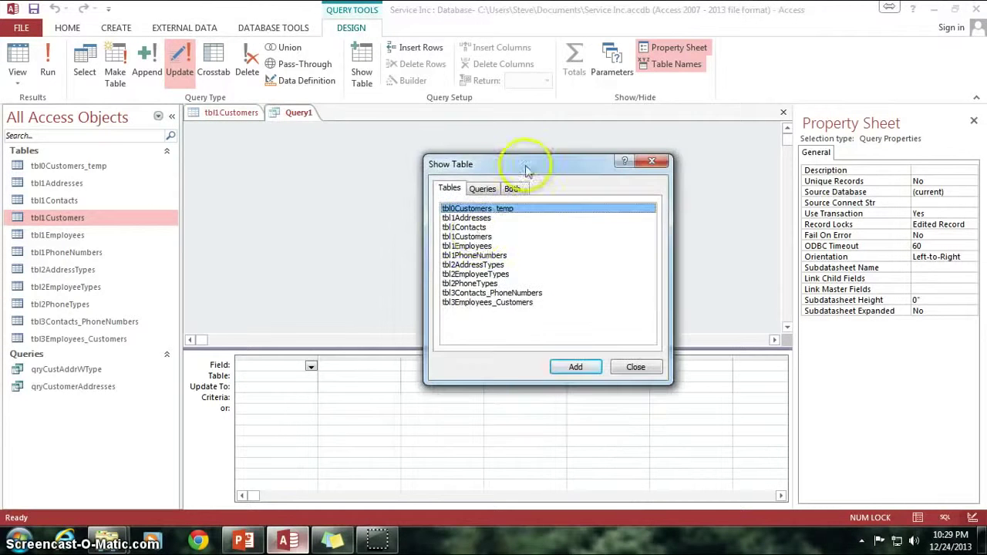
click(477, 237)
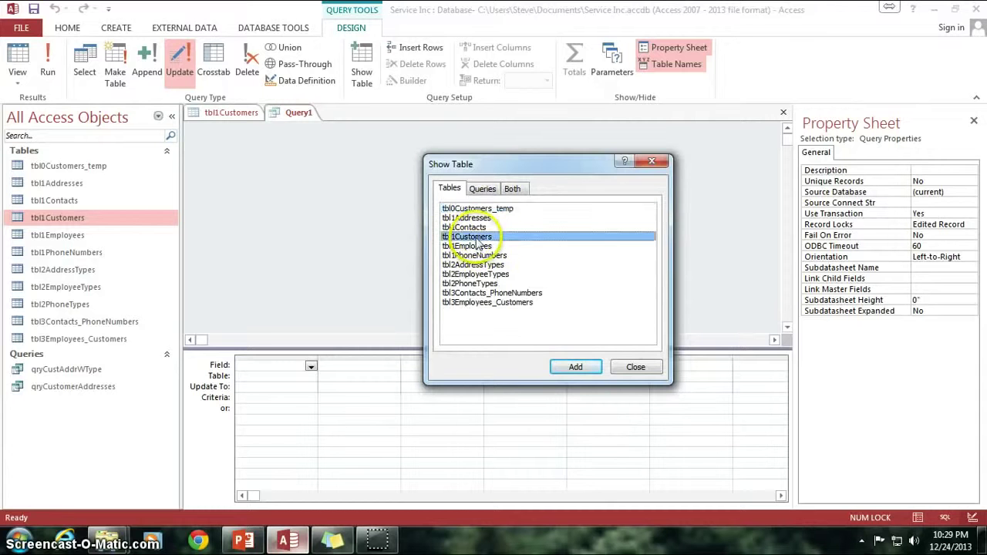
click(576, 367)
click(634, 367)
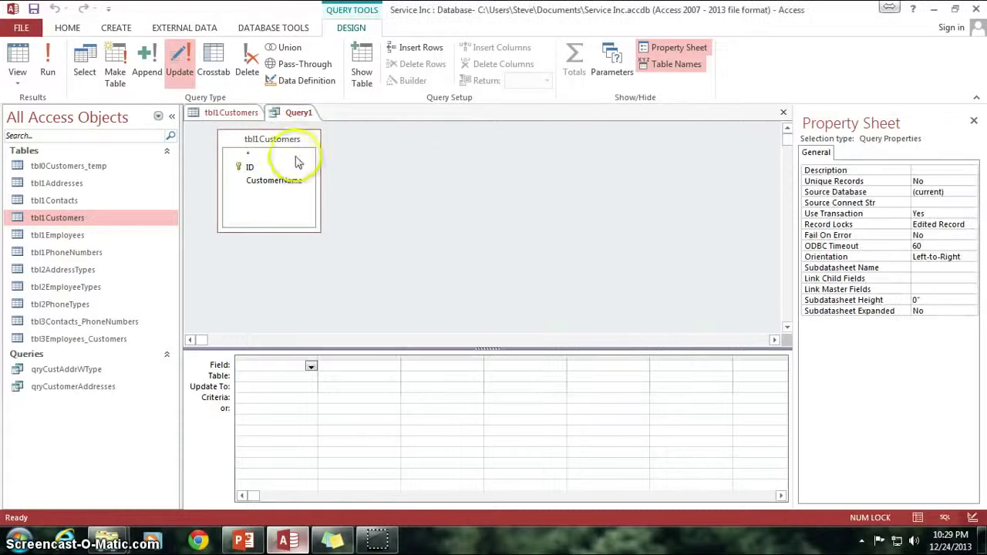
drag(319, 231, 323, 207)
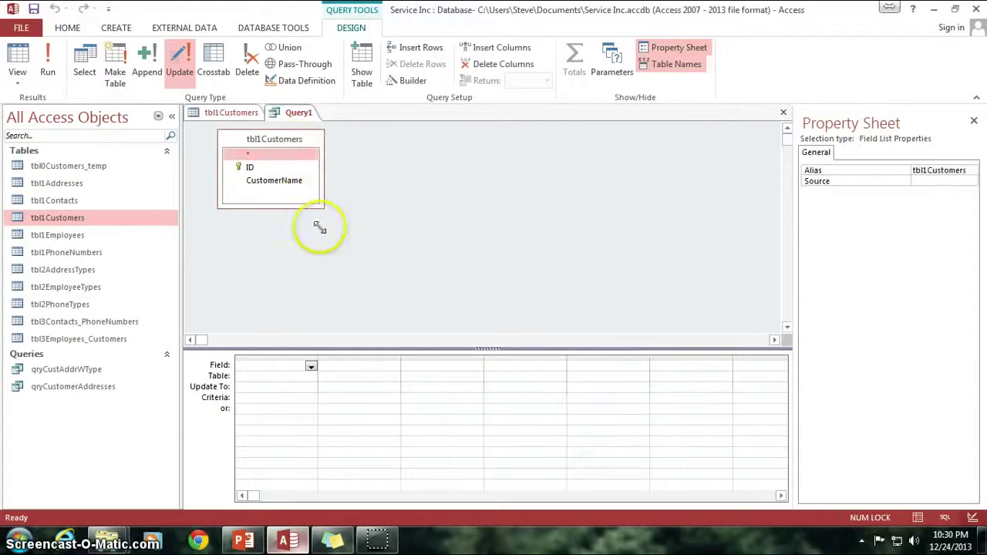
Add the CustomerName field from tbl1Customers to the first column of the query design grid.
click(282, 186)
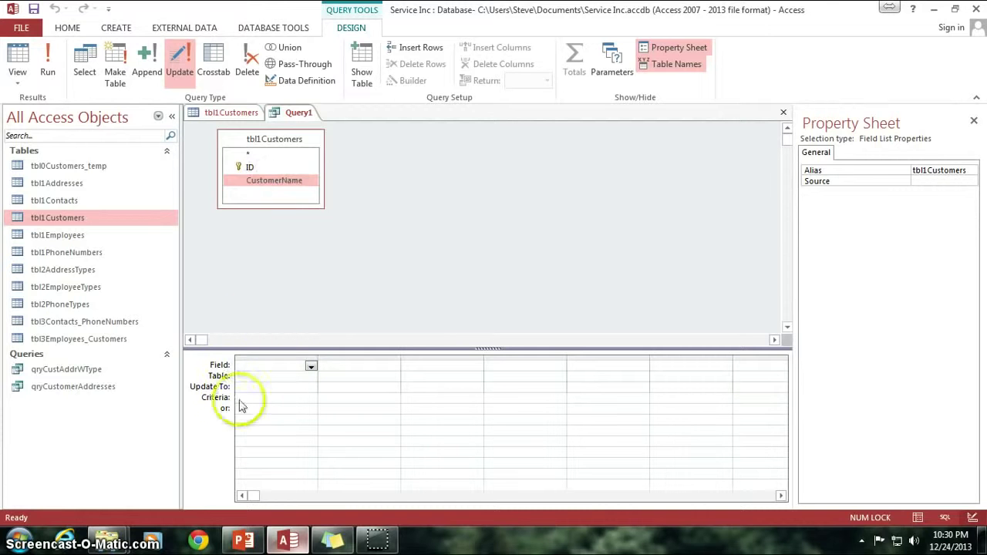
click(230, 112)
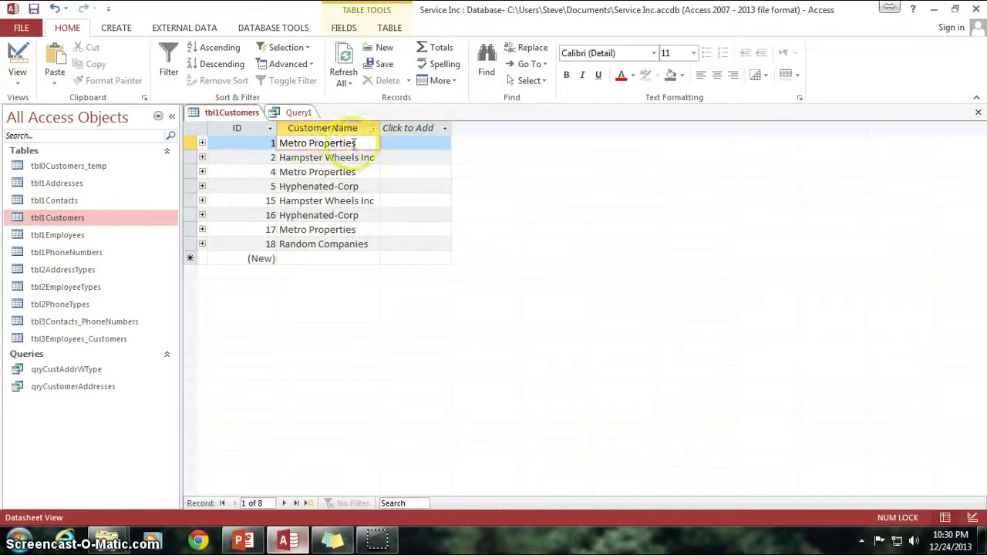
click(291, 114)
click(271, 182)
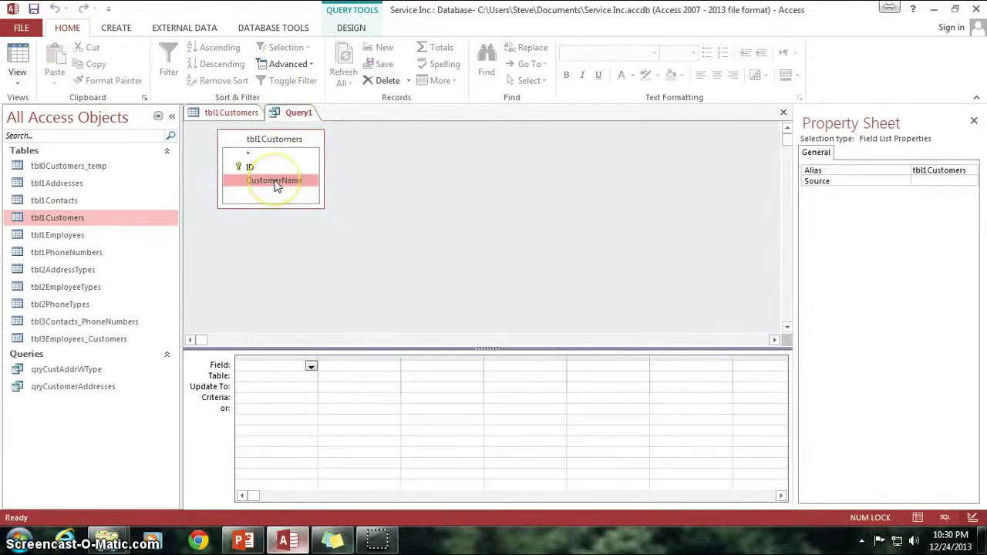
double_click(275, 182)
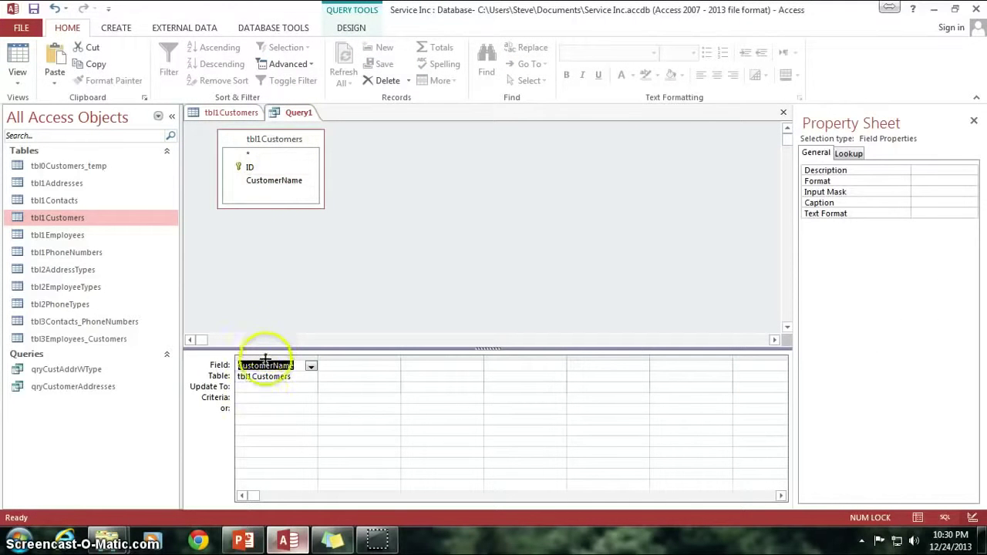
Set the CustomerName column's Update To value to "Smiles Inc." and its criteria to "Metro Properties".
click(263, 390)
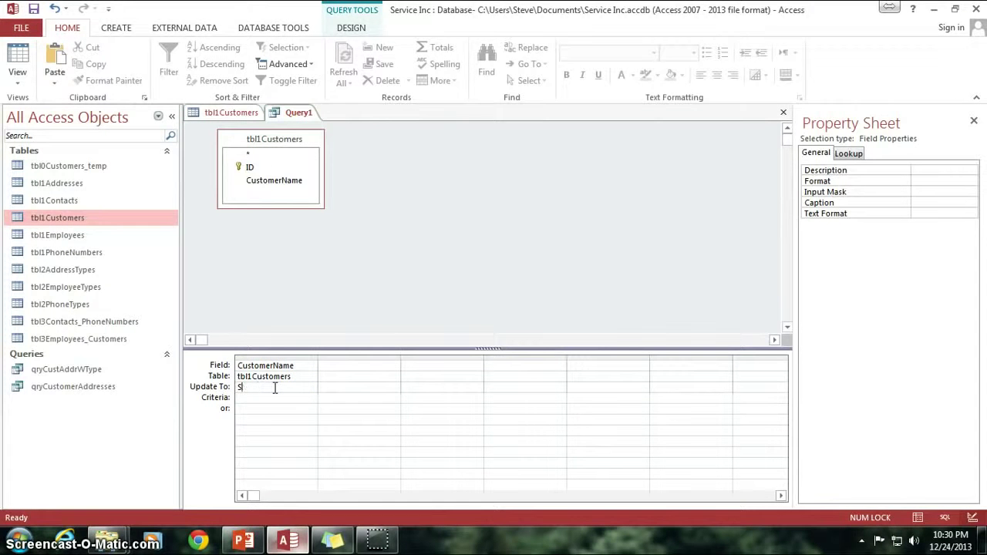
text(miles In)
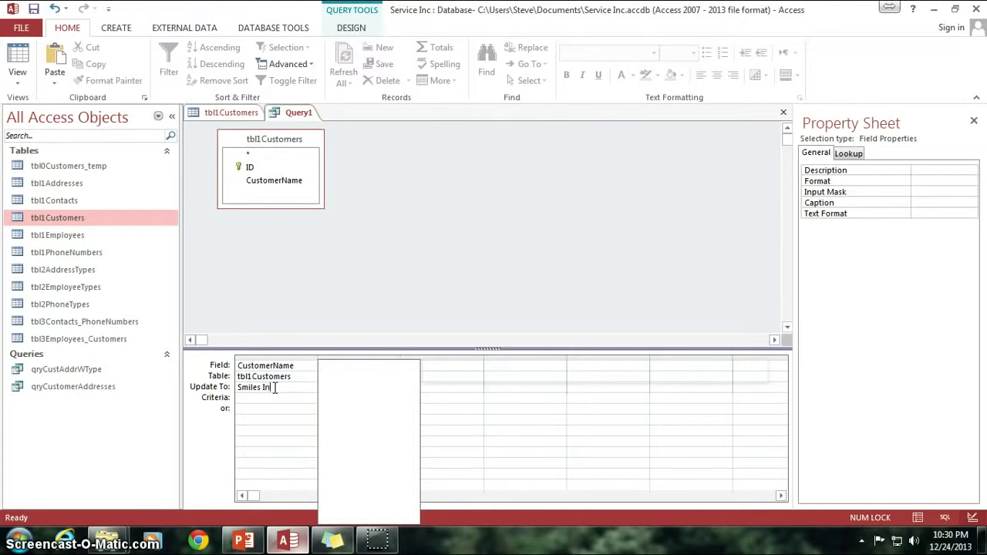
text(c.)
click(261, 400)
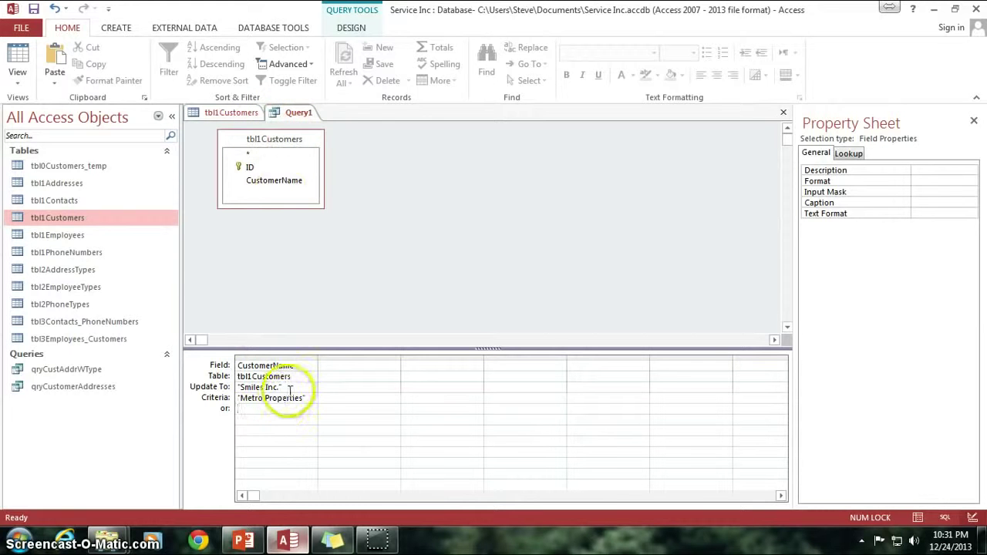
drag(288, 387, 239, 387)
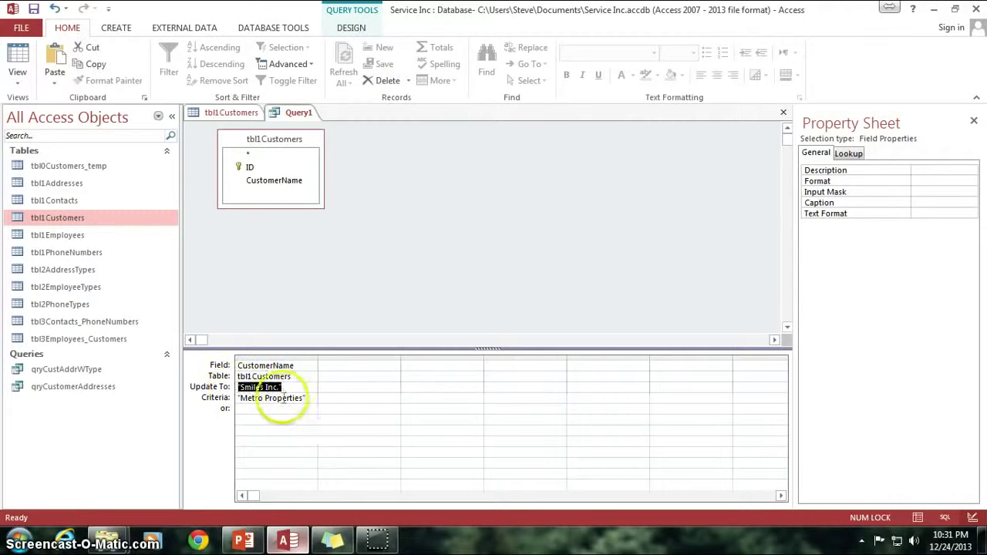
click(306, 397)
drag(306, 397, 228, 387)
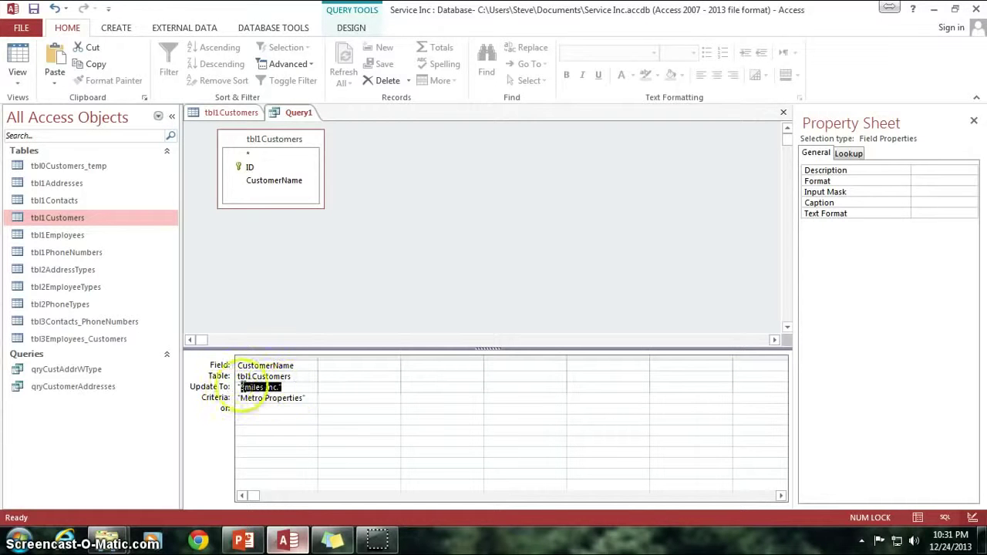
click(337, 247)
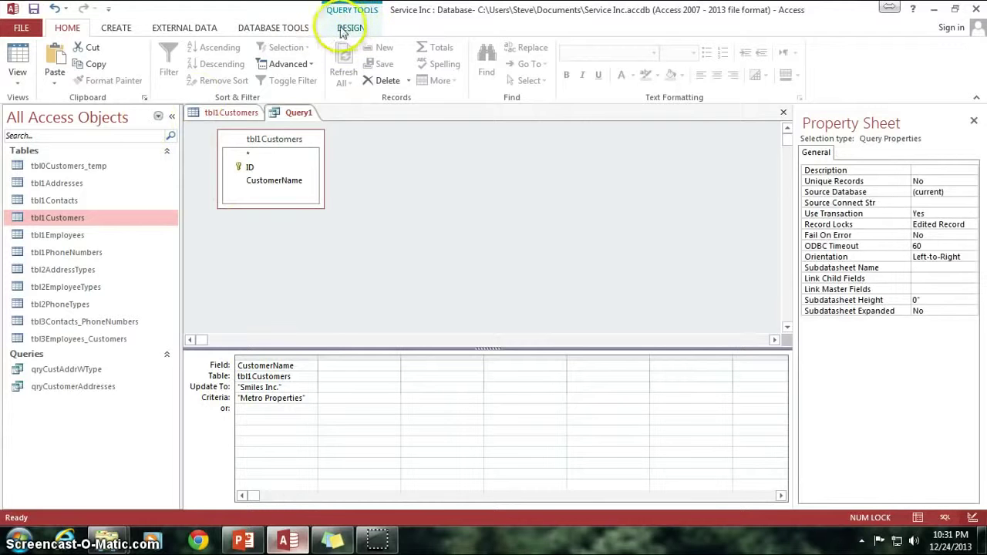
Preview the records the update query will affect in Datasheet view, widening the CustomerName column, and return to Design view.
click(17, 60)
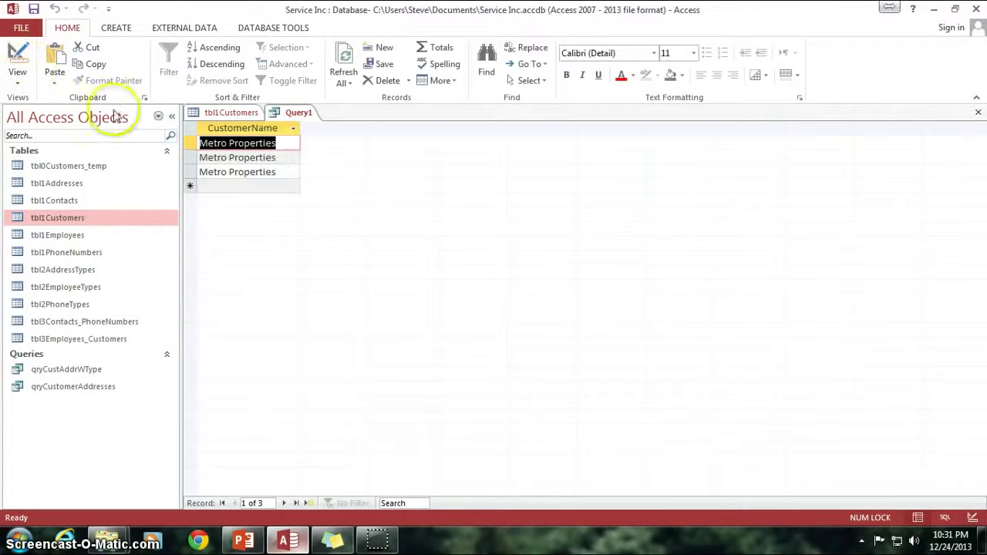
drag(304, 128, 340, 131)
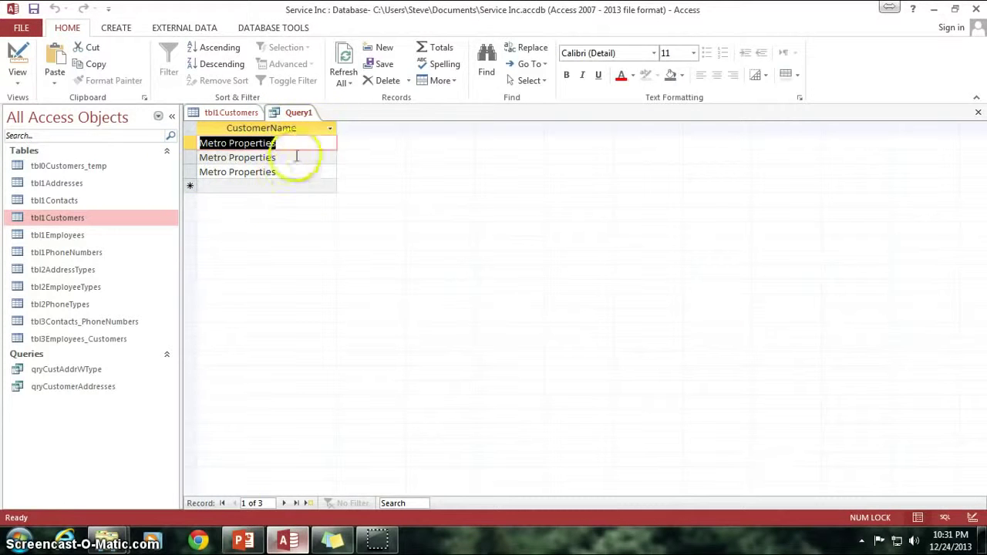
click(17, 52)
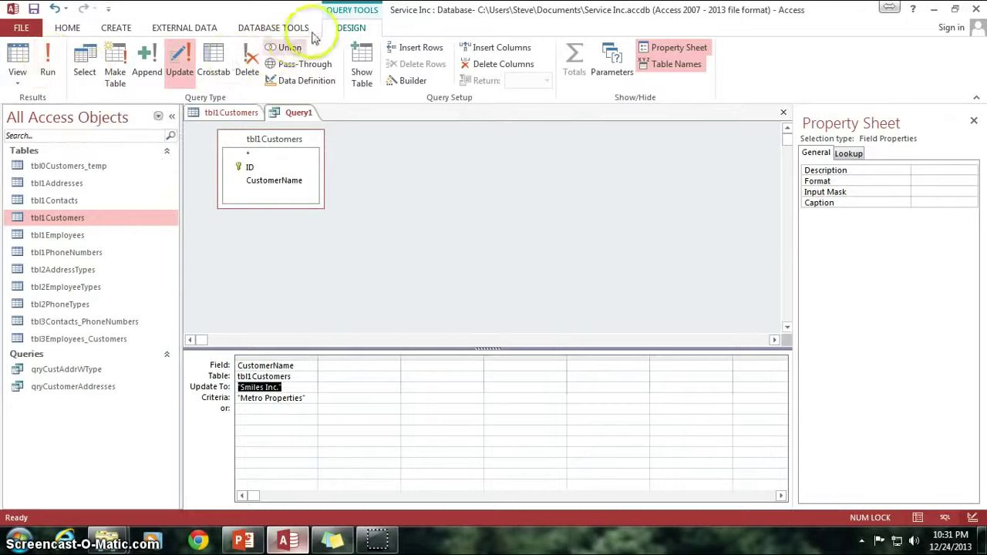
Run the update query to change the Metro Properties records to Smiles Inc. and accept the update.
click(45, 63)
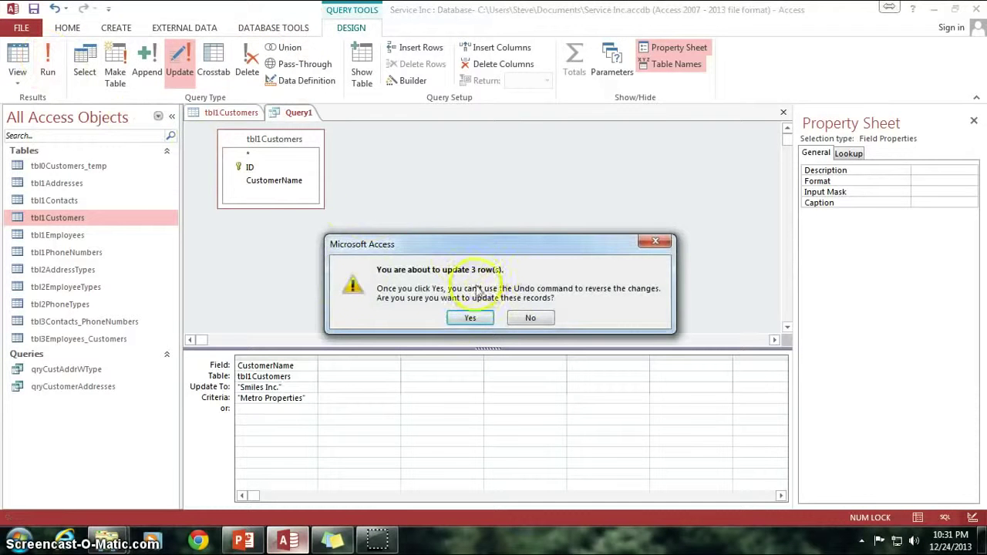
click(469, 319)
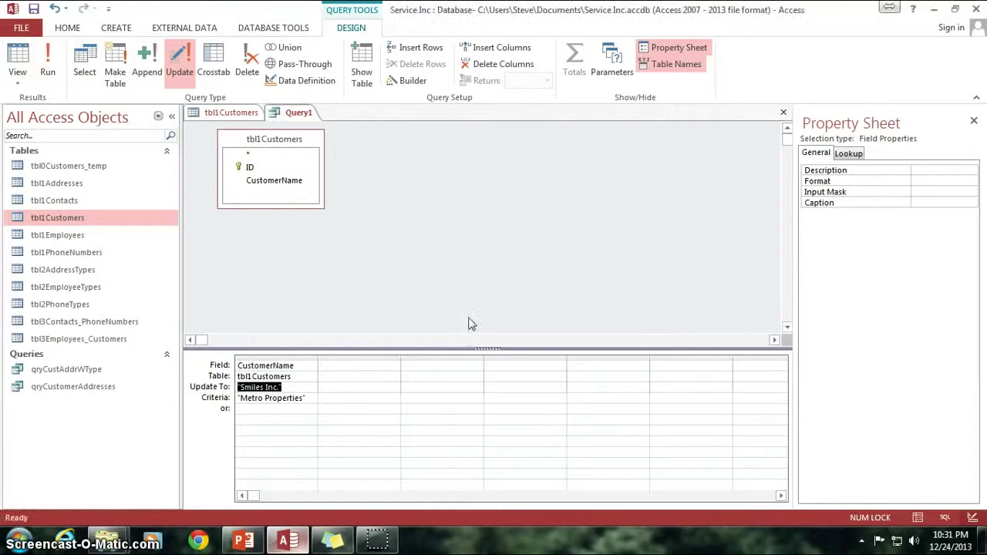
click(440, 278)
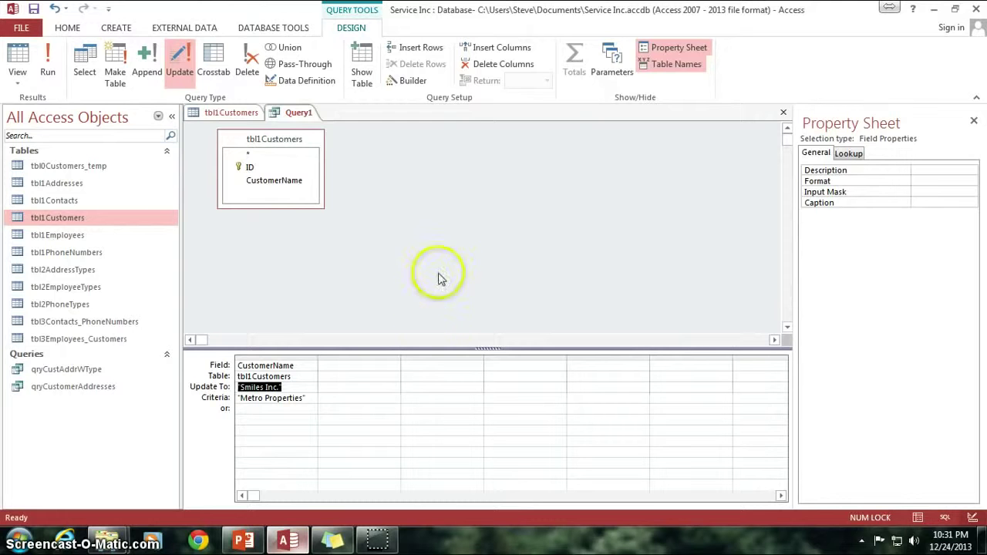
Examine the updated customer names in the tbl1Customers datasheet, including the records with IDs 1, 4 and 17.
click(231, 114)
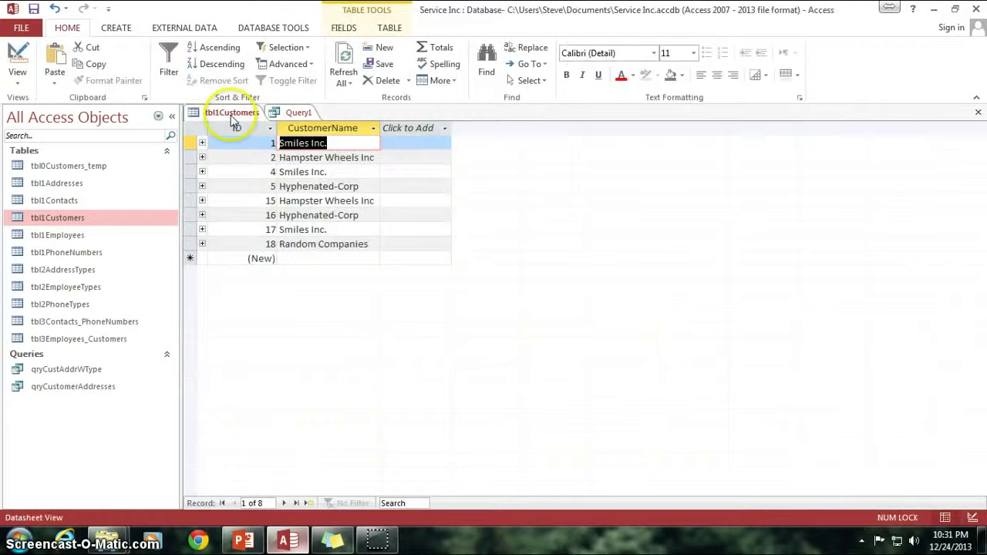
click(347, 144)
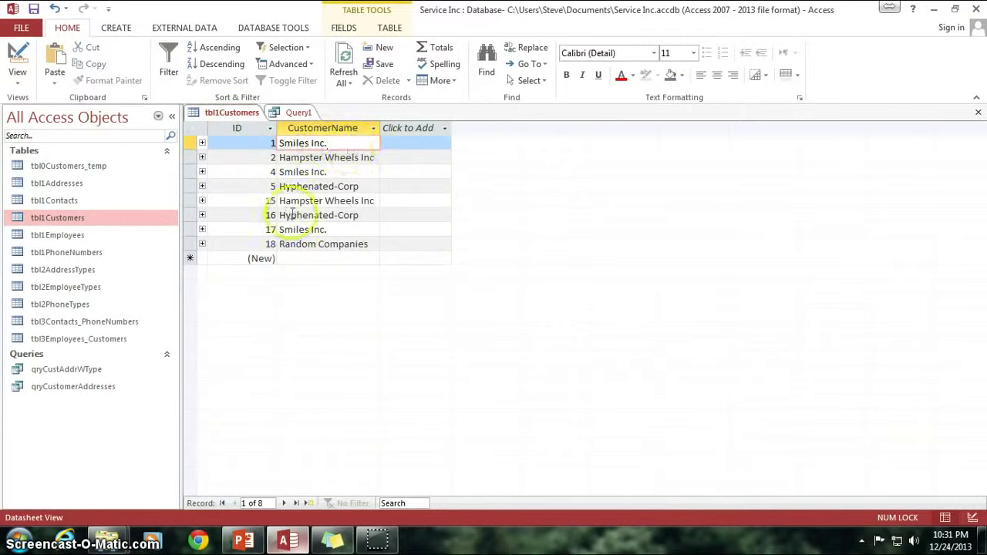
drag(326, 143, 265, 143)
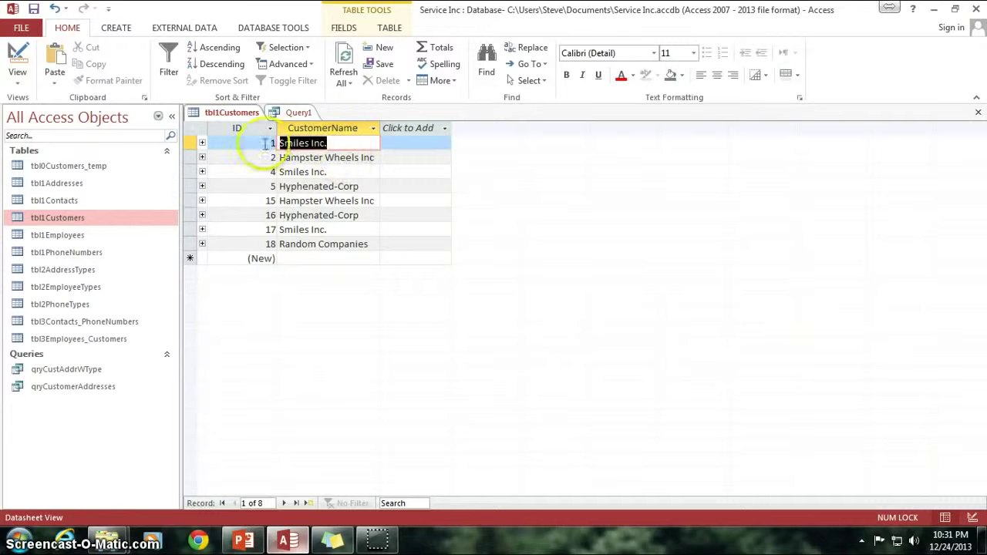
click(293, 171)
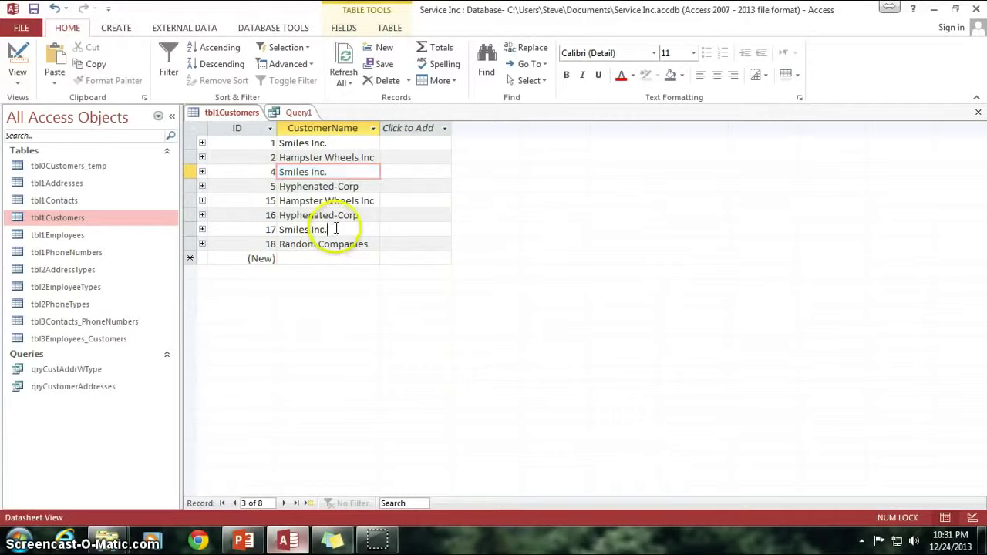
drag(335, 229, 265, 228)
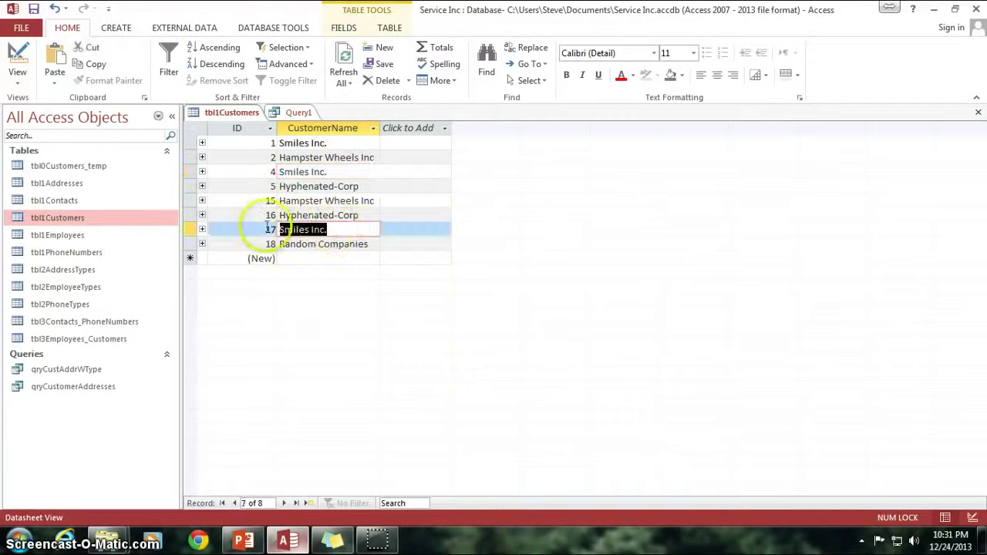
click(330, 257)
click(338, 229)
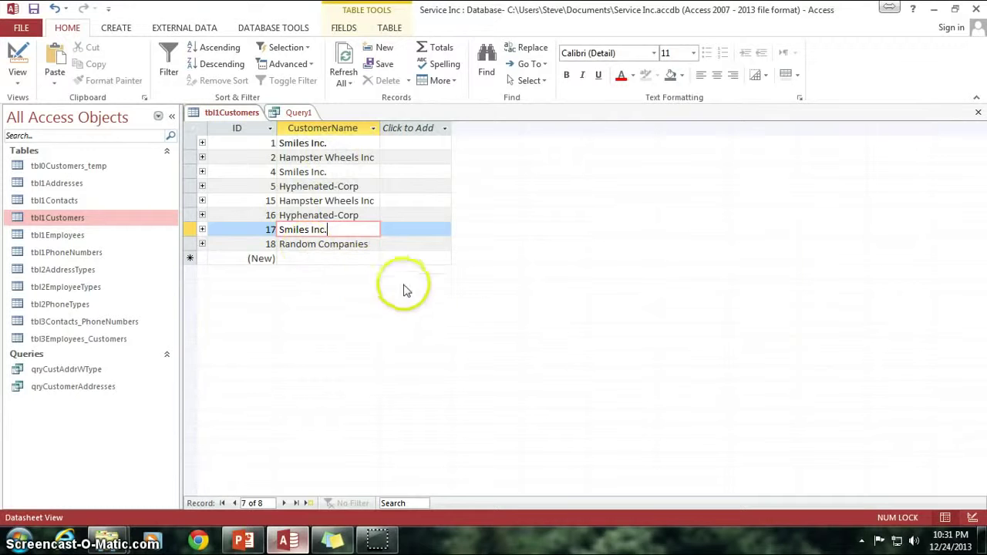
click(271, 229)
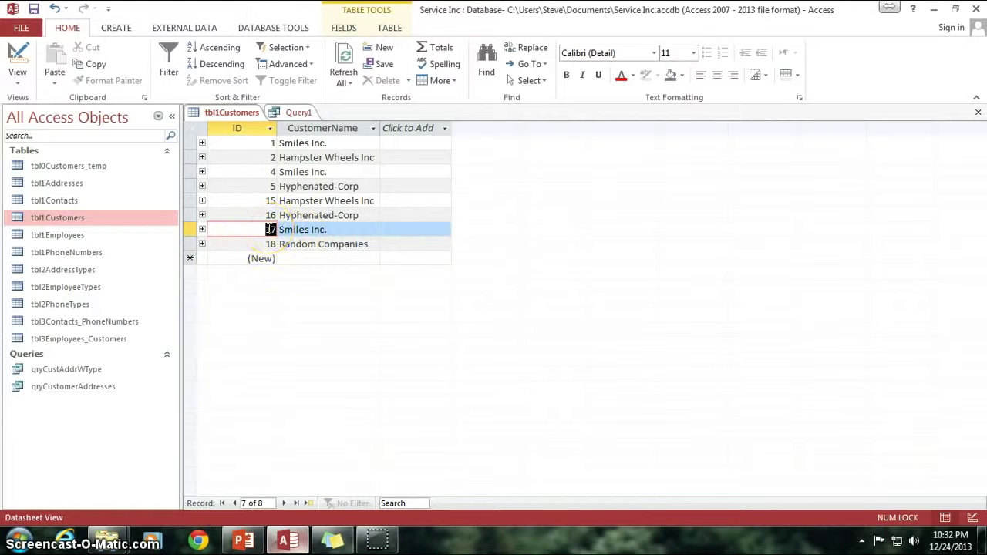
Clear the criteria of the CustomerName column in the Query1 design grid.
click(295, 113)
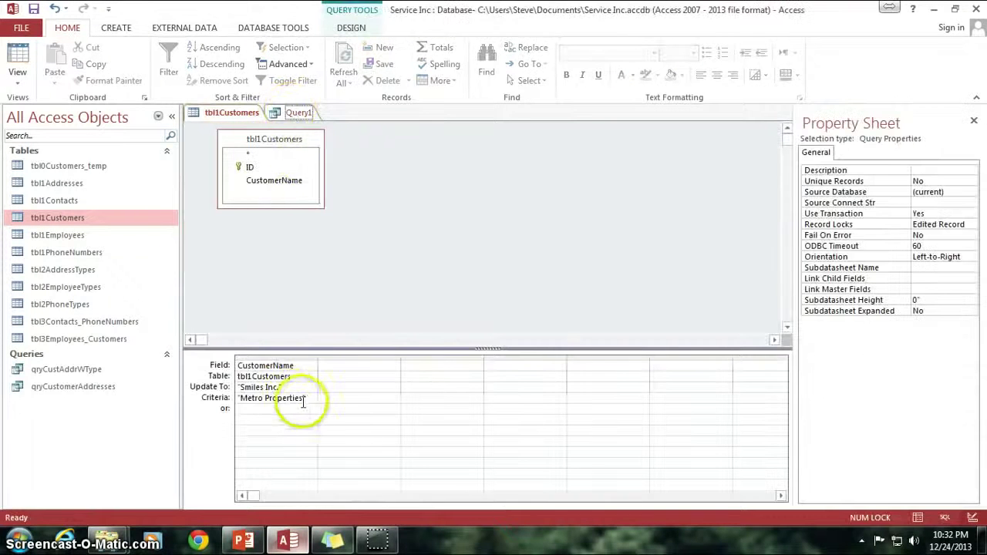
drag(252, 398, 214, 396)
key(Delete)
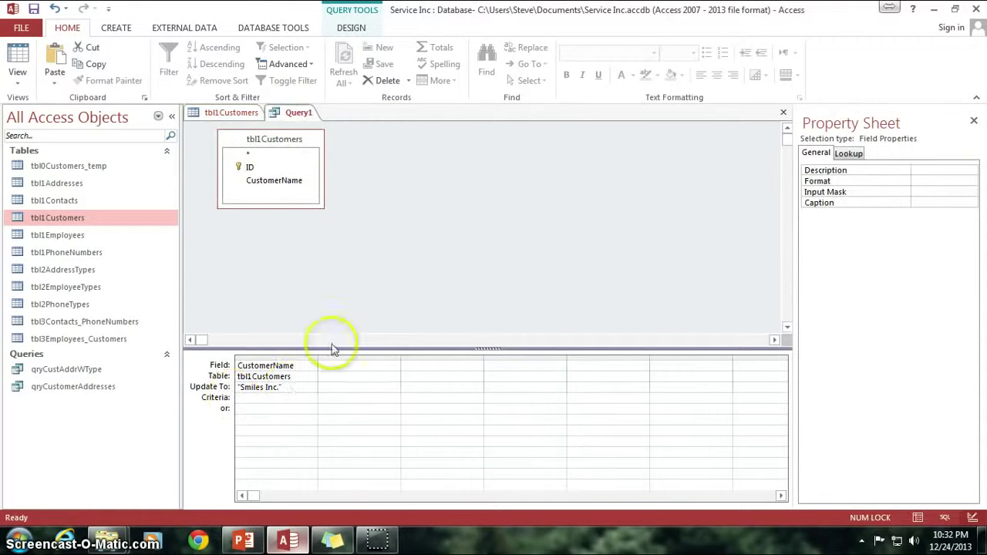
Add the ID field from tbl1Customers to the query design grid and set its criteria to 17.
click(259, 170)
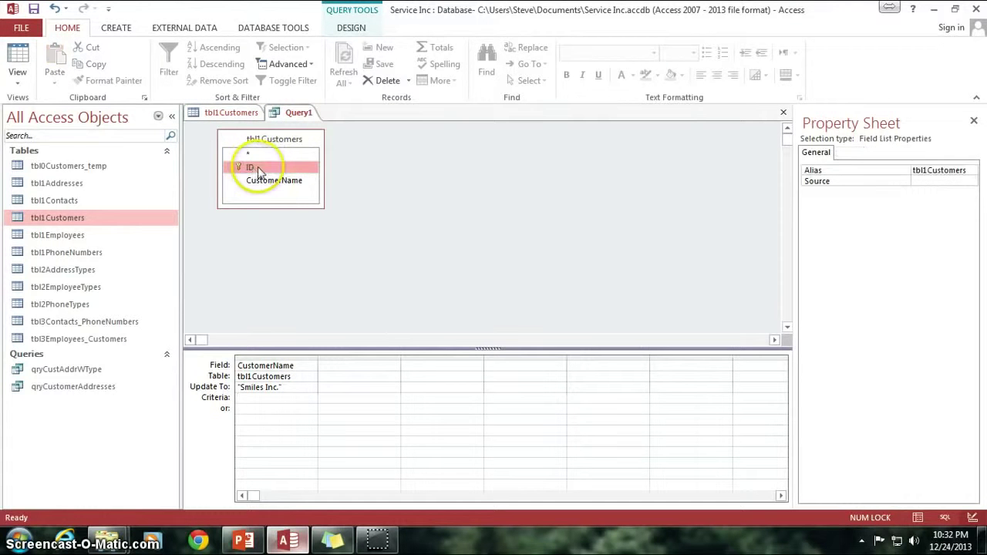
double_click(259, 169)
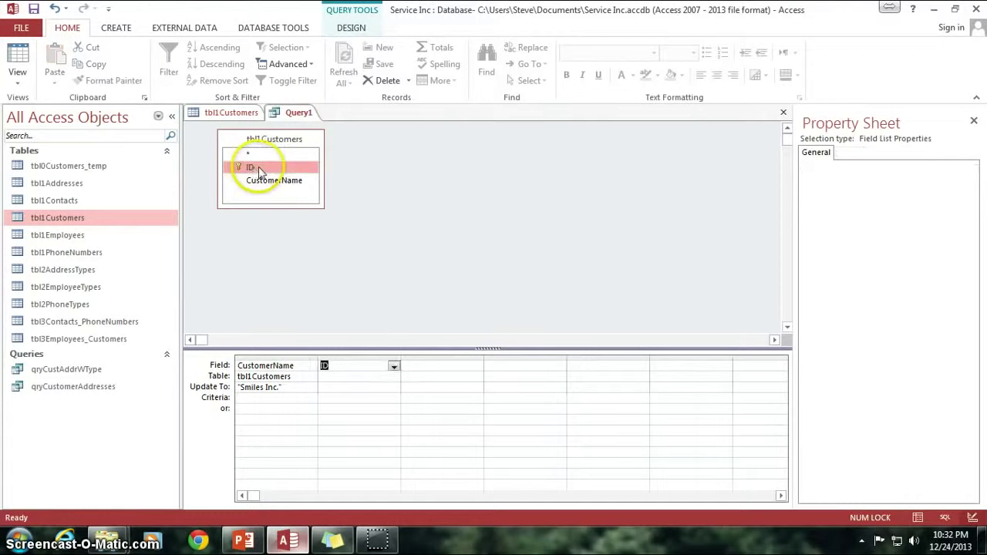
click(323, 388)
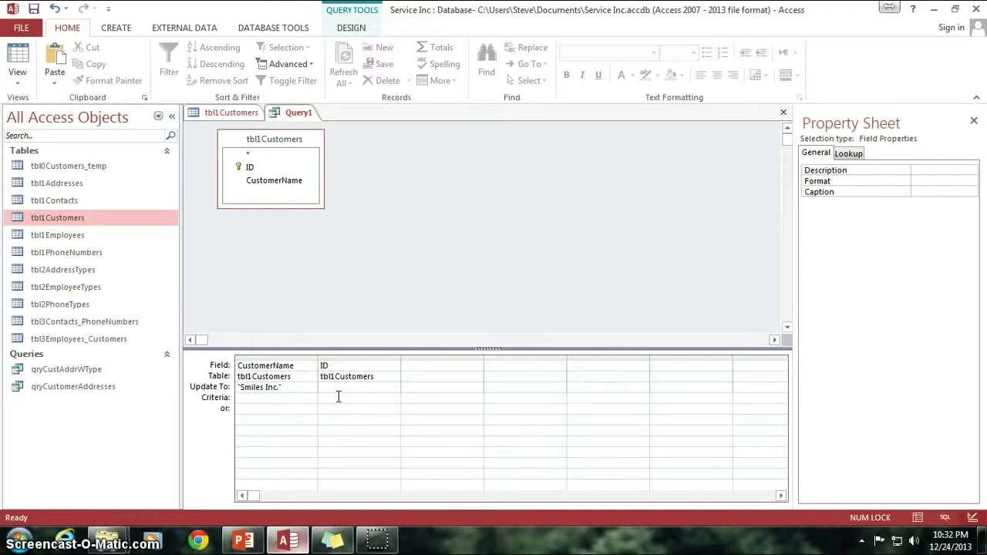
click(232, 112)
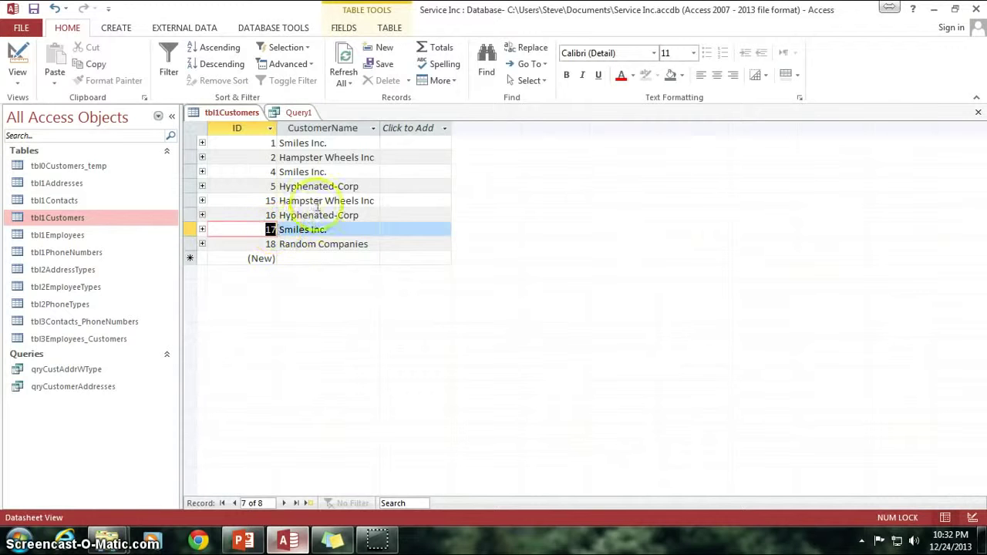
click(300, 113)
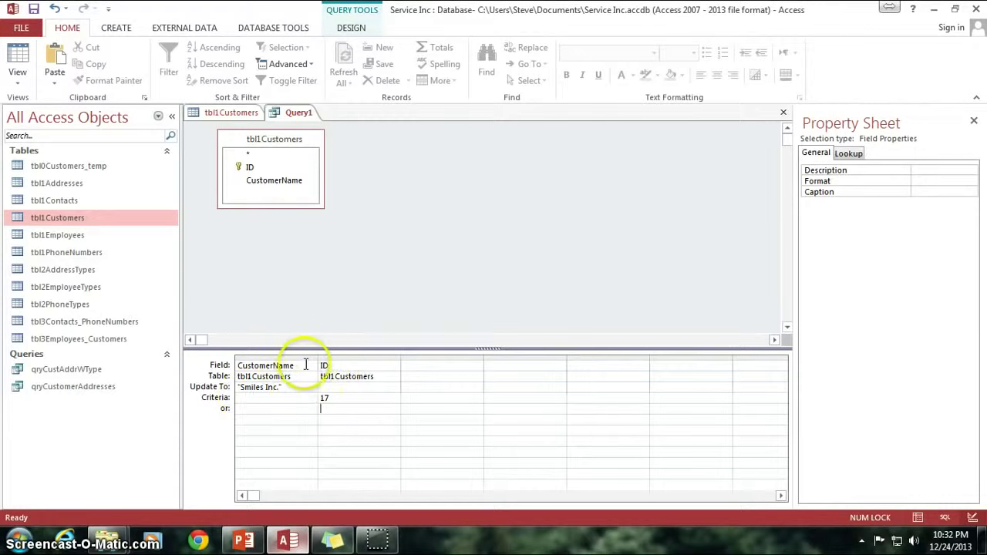
Run the update query for the customer with ID 17, accept the update and check that record in tbl1Customers.
drag(297, 365, 221, 367)
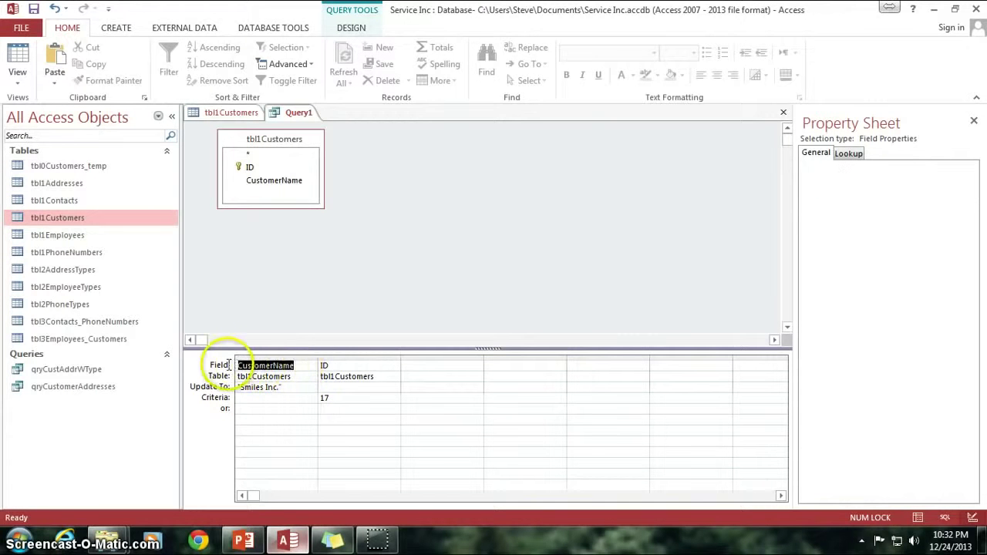
drag(285, 387, 227, 394)
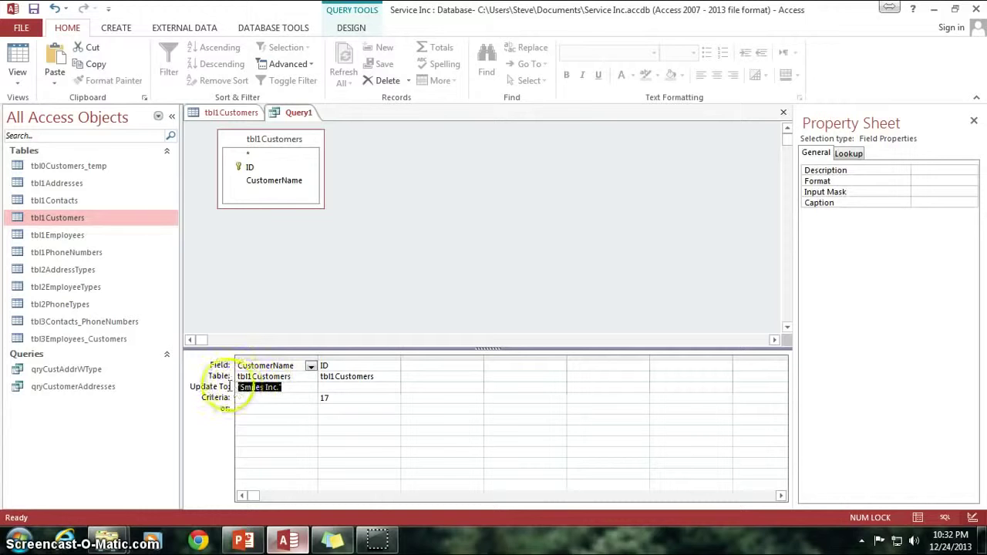
click(342, 365)
click(335, 398)
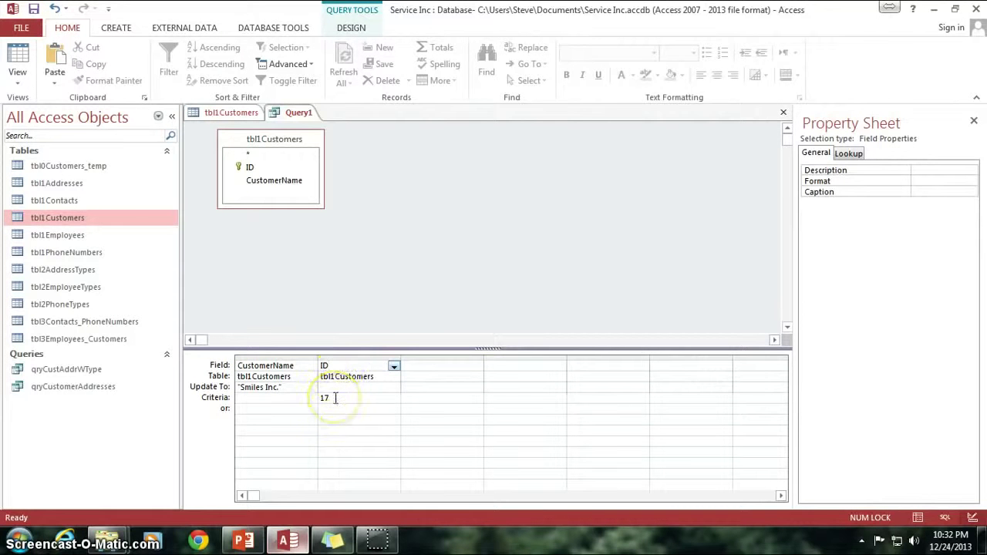
click(362, 248)
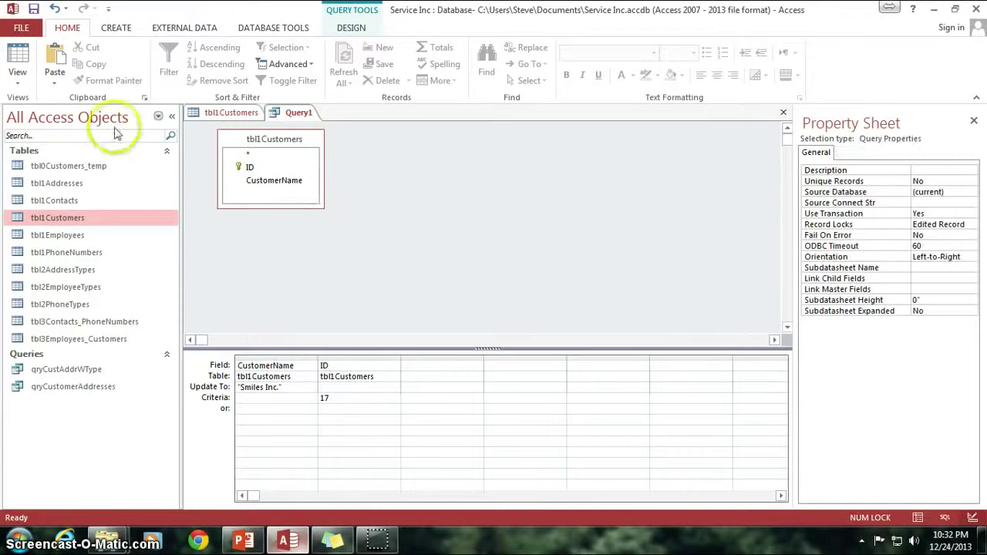
click(351, 27)
click(46, 64)
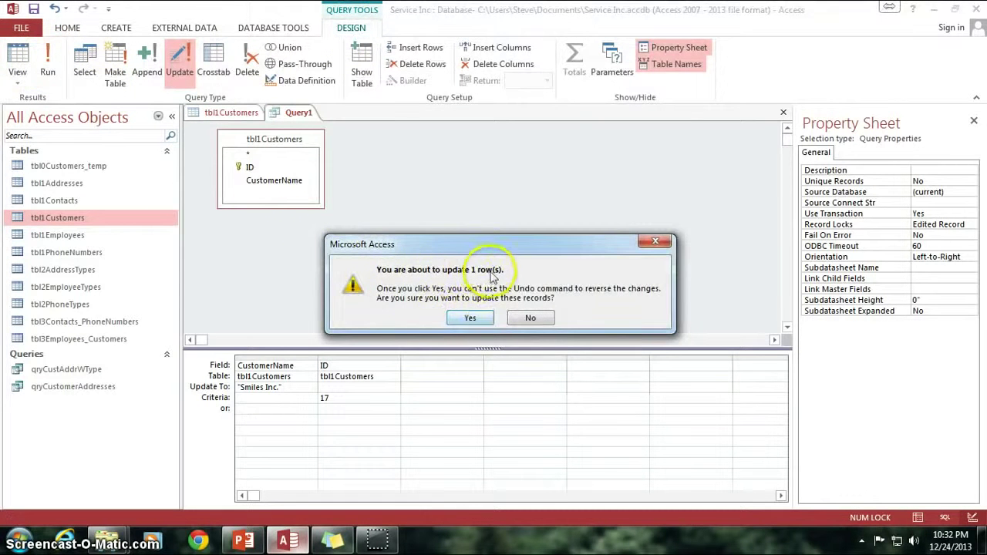
click(470, 318)
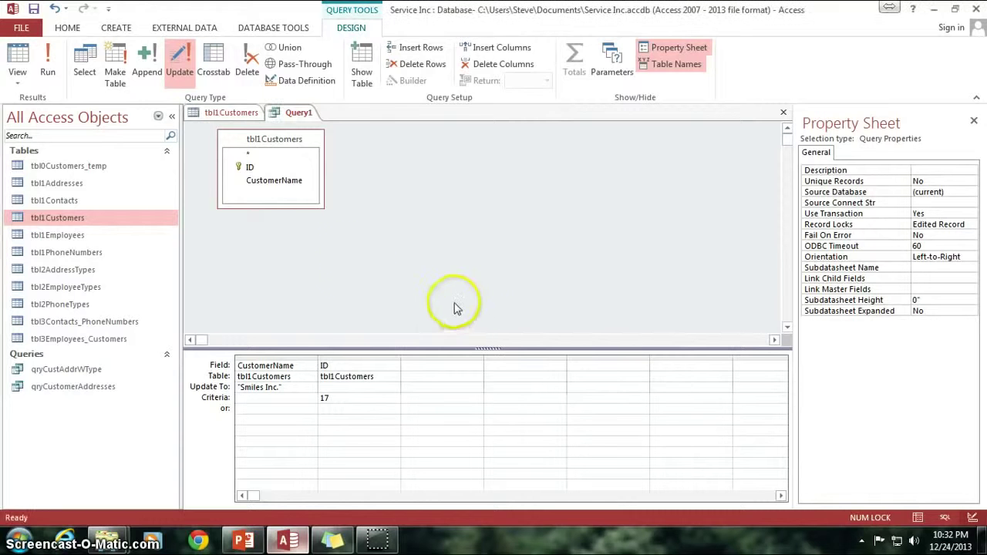
click(231, 113)
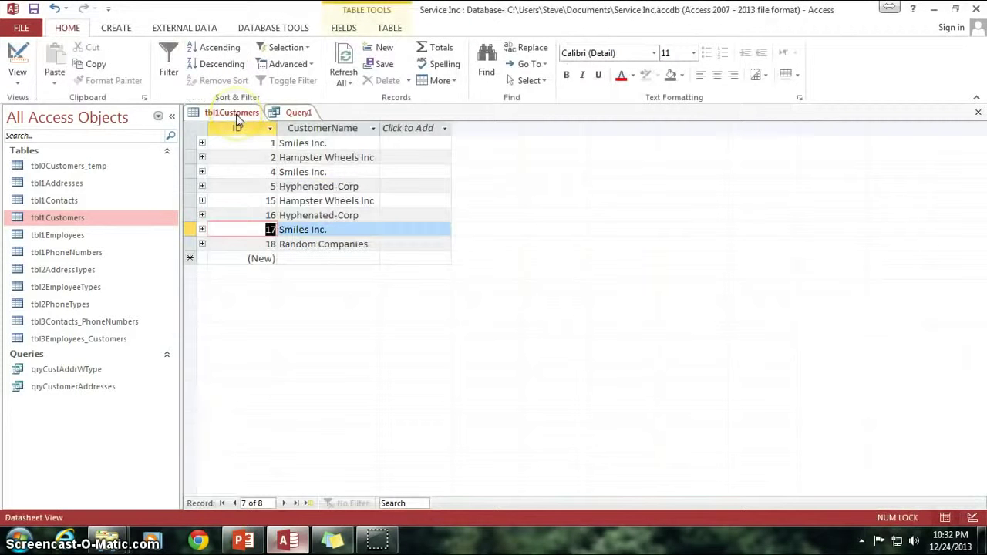
key(Tab)
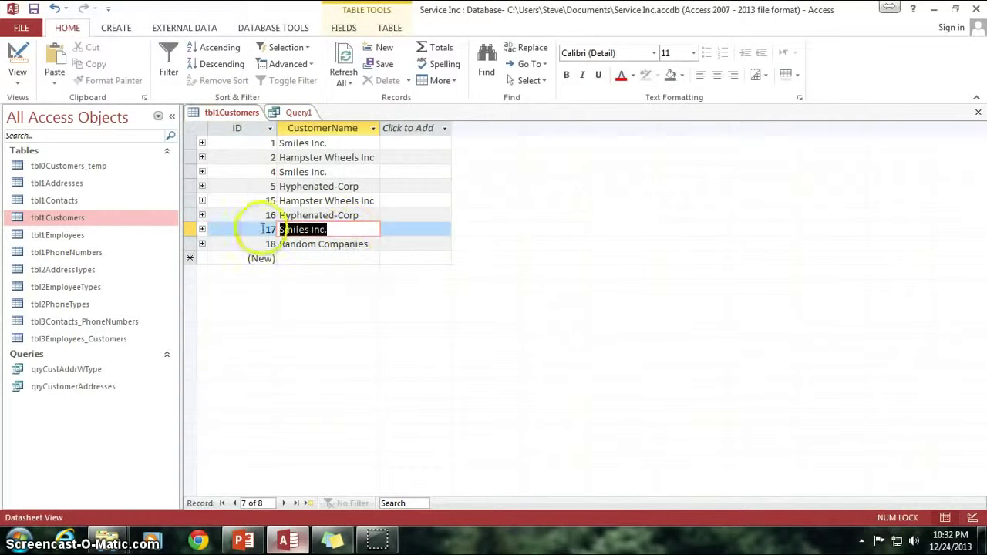
Set the CustomerName column's Update To value in Query1 to "Smiles Incorporated".
click(291, 113)
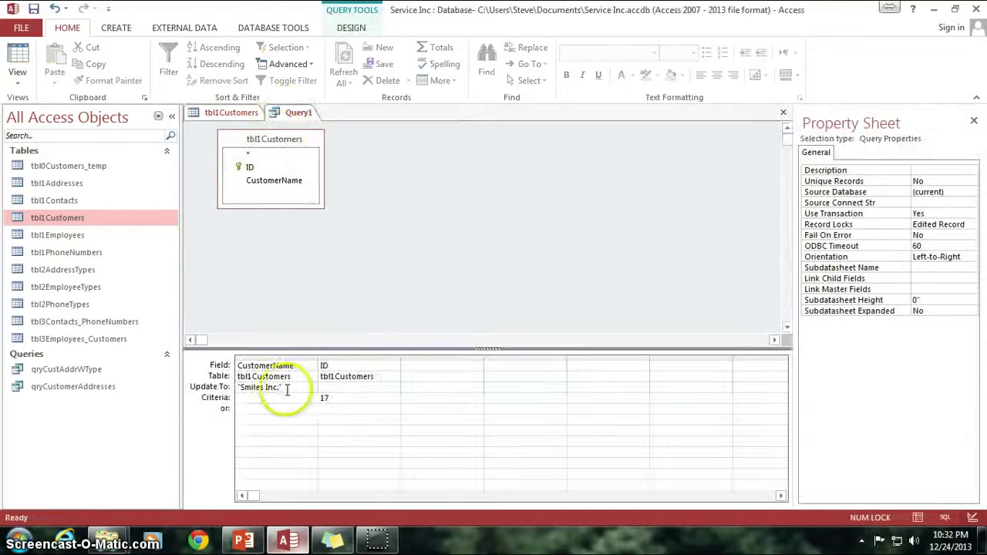
click(310, 373)
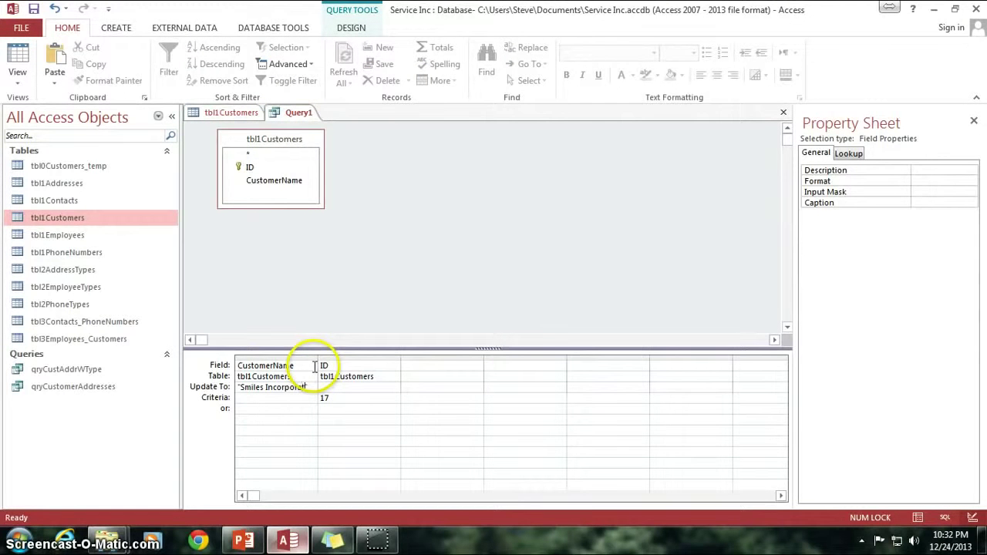
click(363, 267)
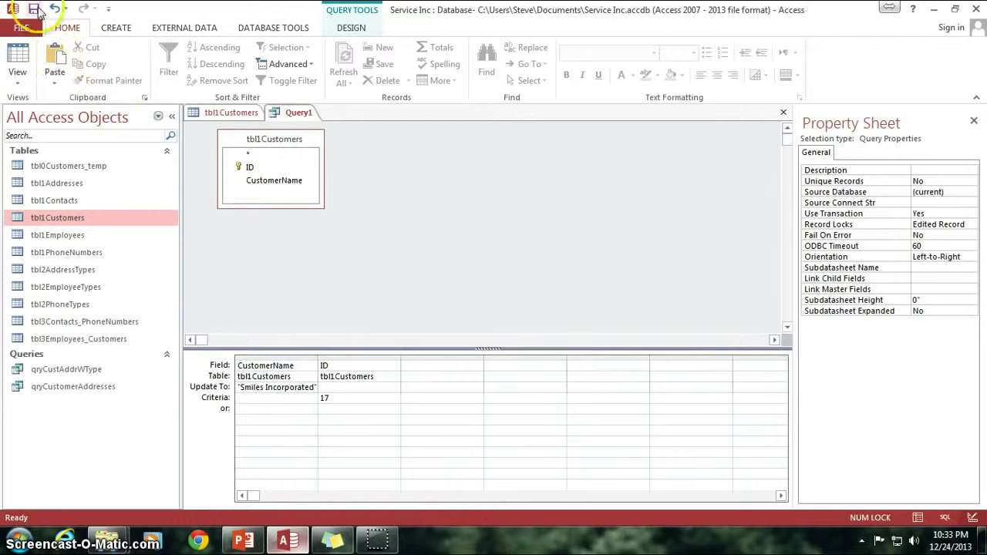
click(34, 9)
click(508, 214)
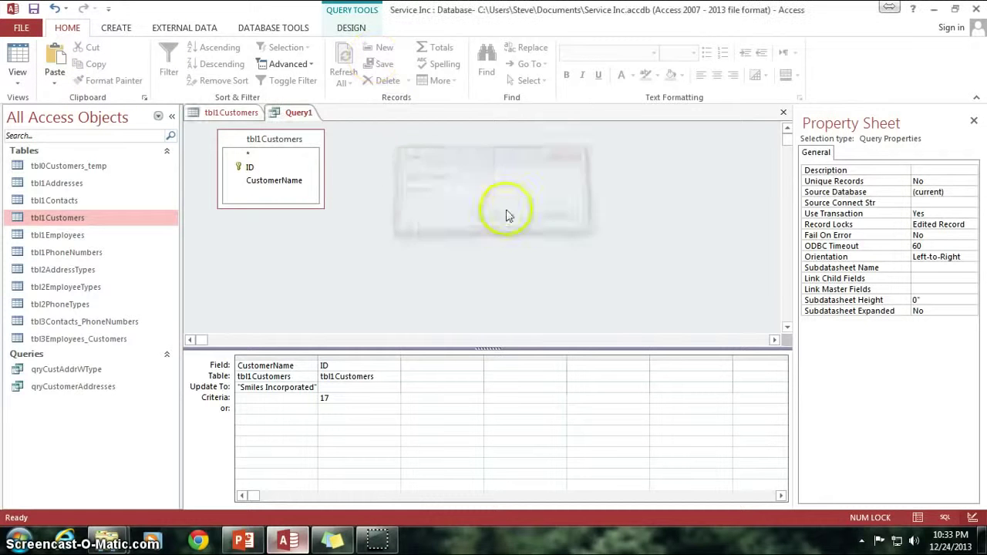
Run the update query to write Smiles Incorporated to the record with ID 17 and accept the update.
click(351, 27)
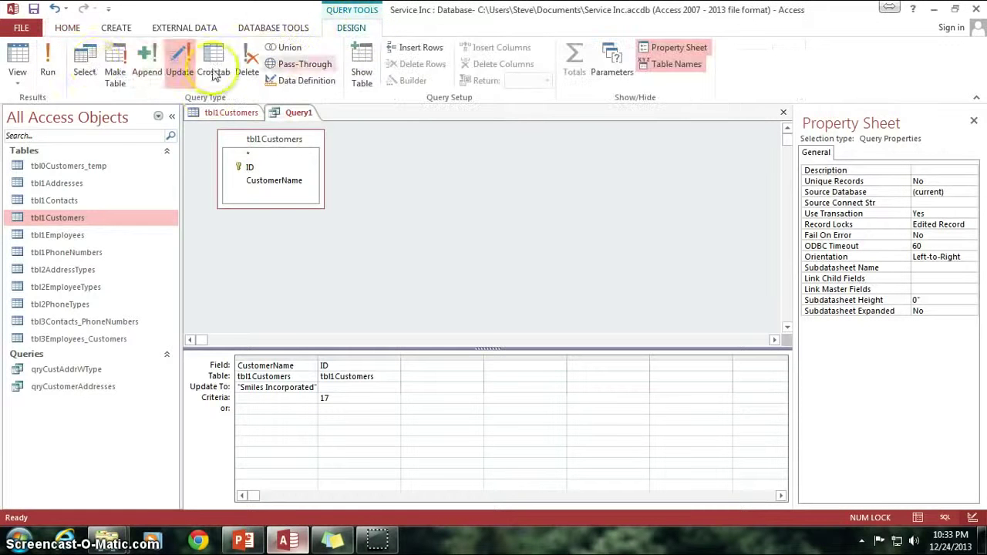
click(59, 58)
click(467, 319)
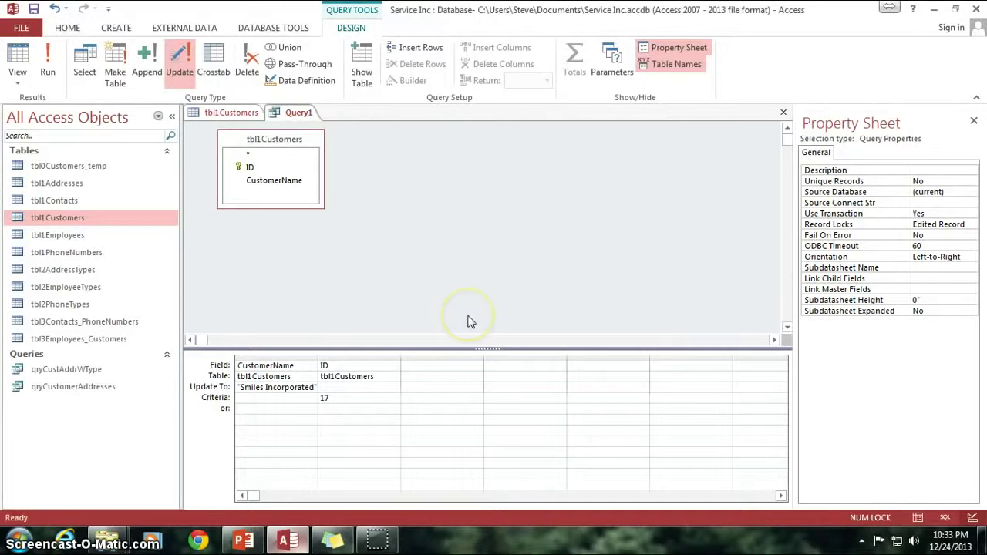
Check the customer name of record 17 in tbl1Customers and return to the Update To value in Query1's design grid.
click(232, 112)
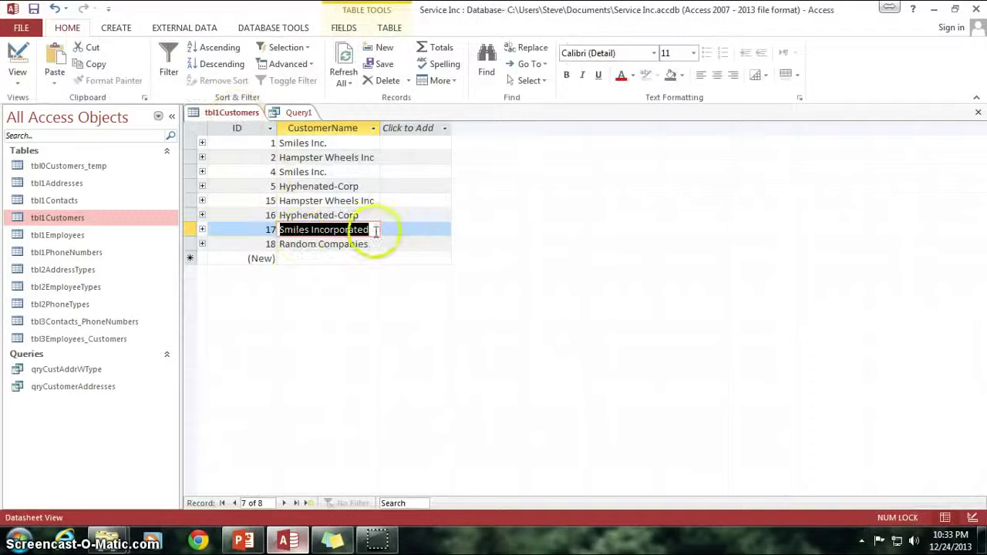
click(376, 230)
drag(376, 229, 271, 227)
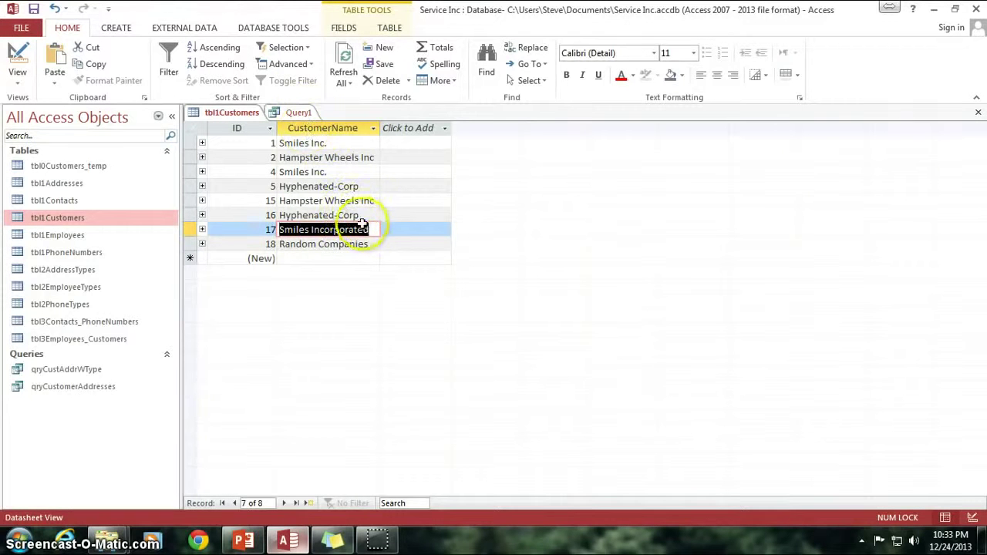
click(298, 112)
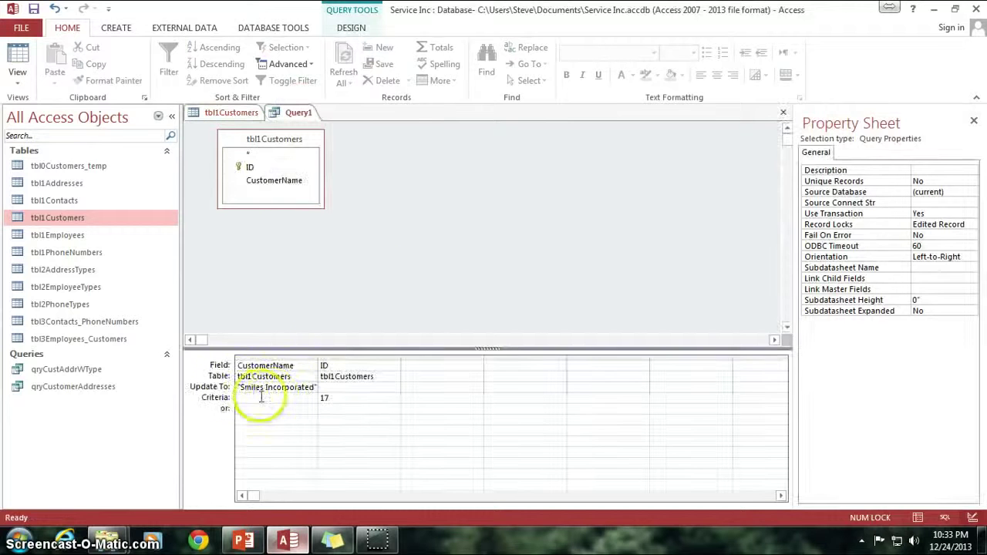
click(264, 387)
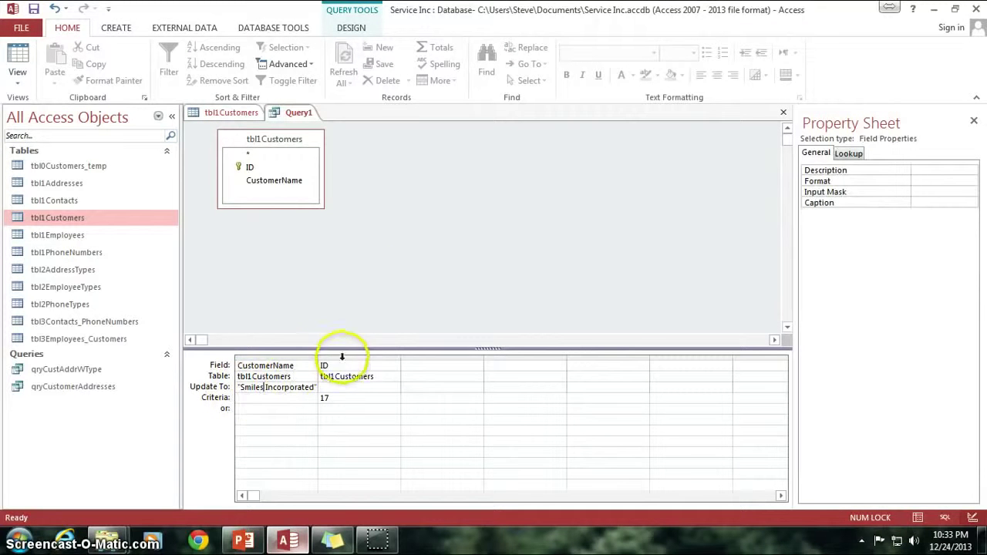
Set the CustomerName criteria in Query1 to "Smiles Inc." and delete the ID column from the design grid.
click(273, 396)
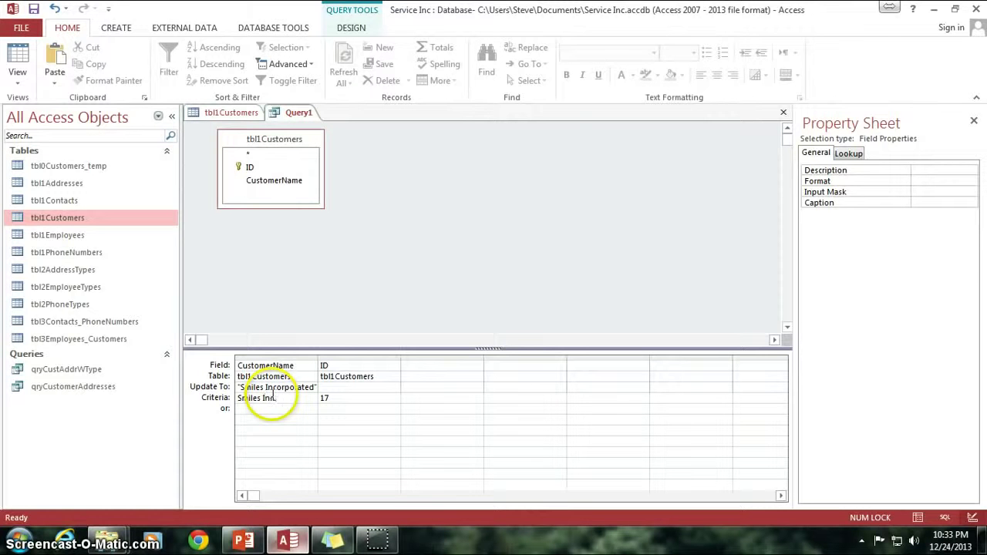
click(370, 357)
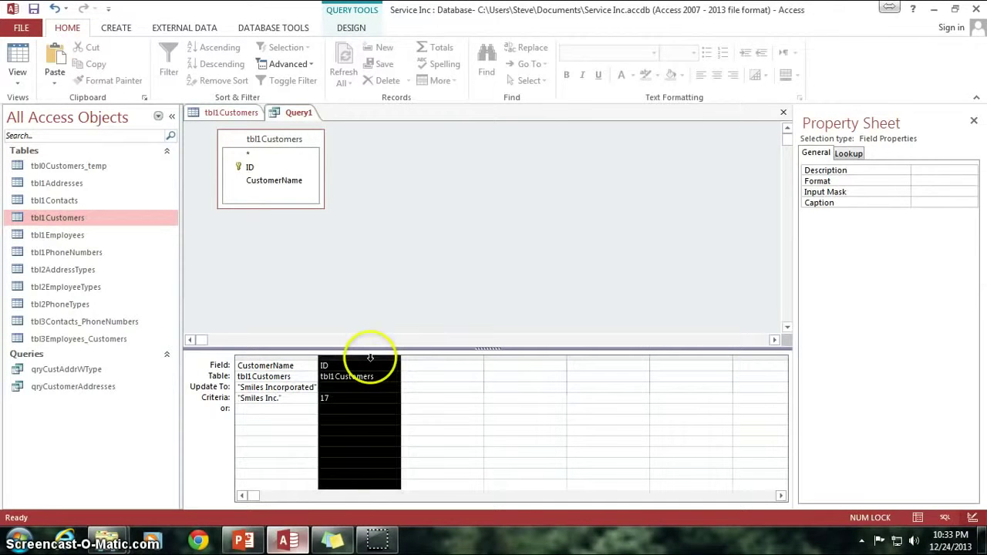
key(Delete)
Remove the trailing period from the CustomerName criteria so it reads "Smiles Inc".
click(310, 399)
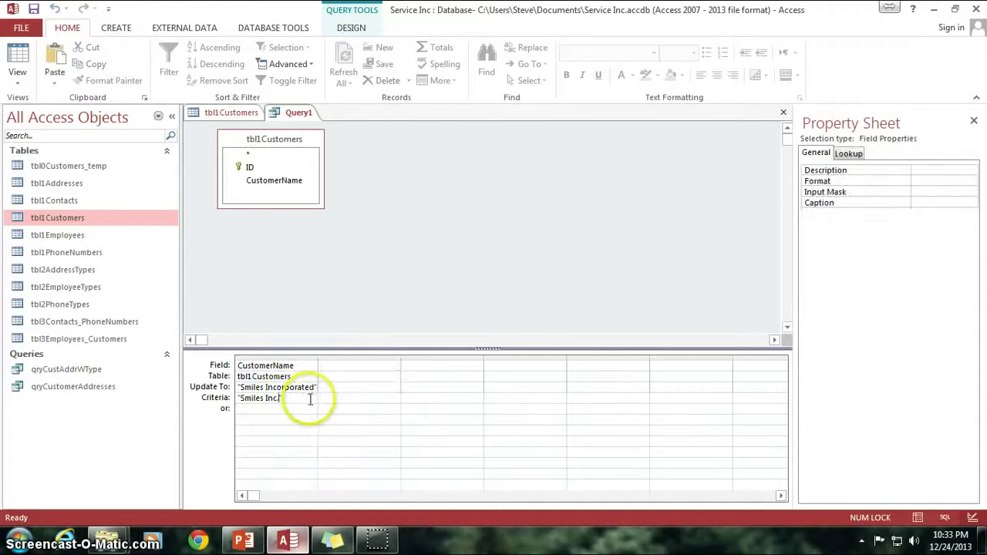
click(381, 319)
click(291, 425)
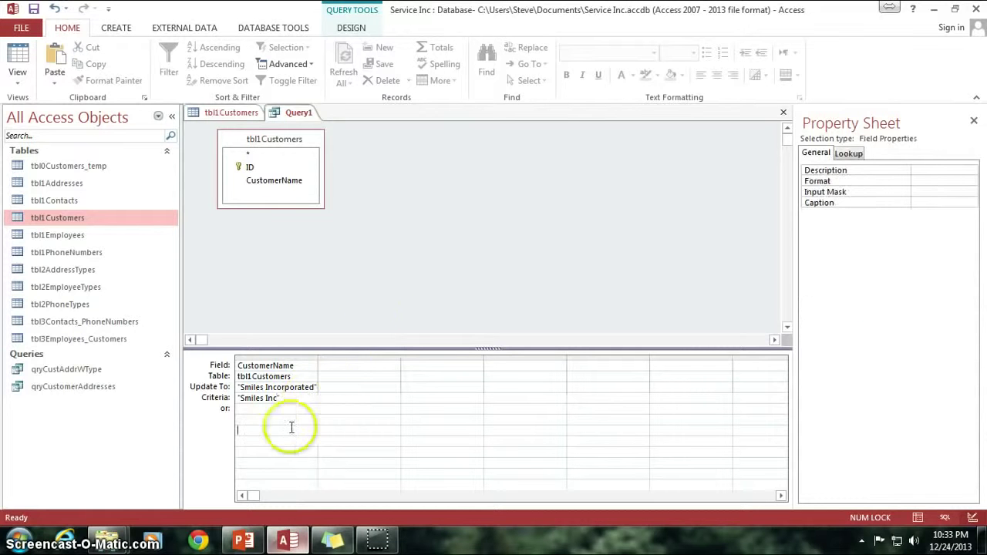
Preview the records matching the "Smiles Inc" criteria, return to the query design, run the update query and accept the update.
click(24, 54)
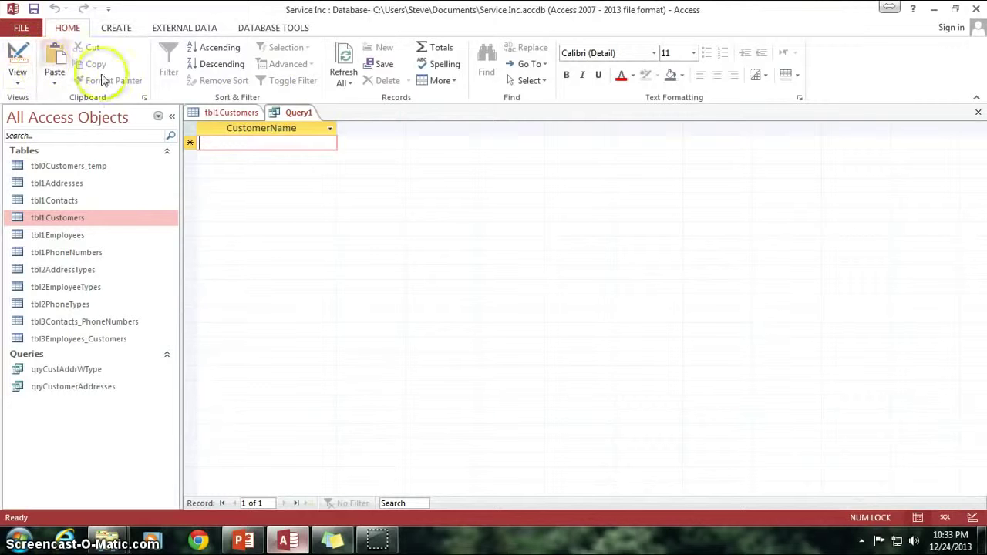
click(19, 56)
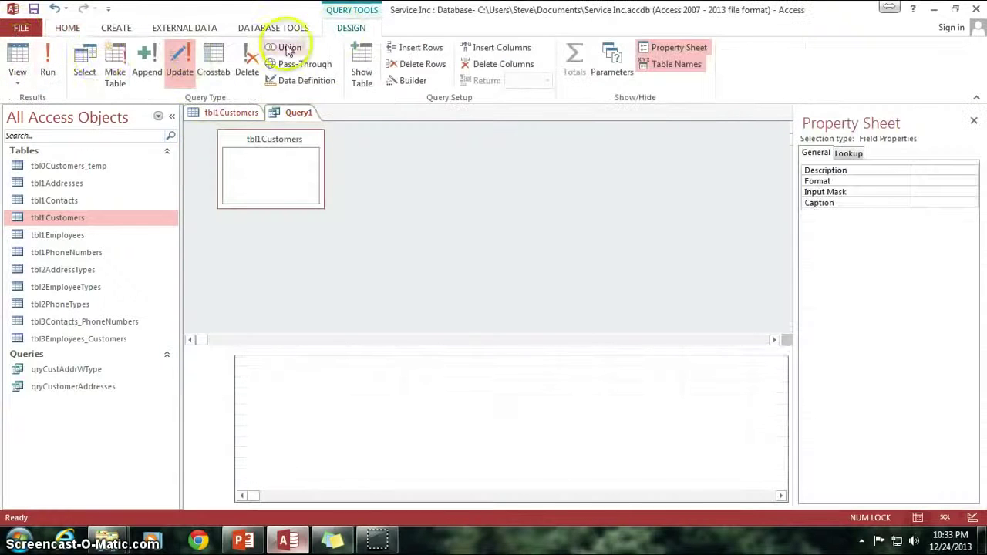
click(48, 60)
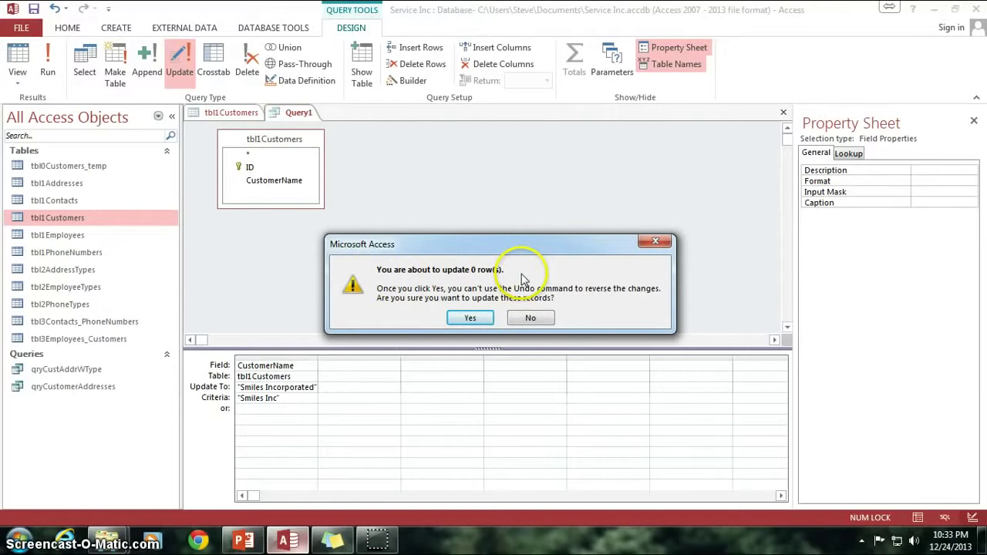
click(469, 317)
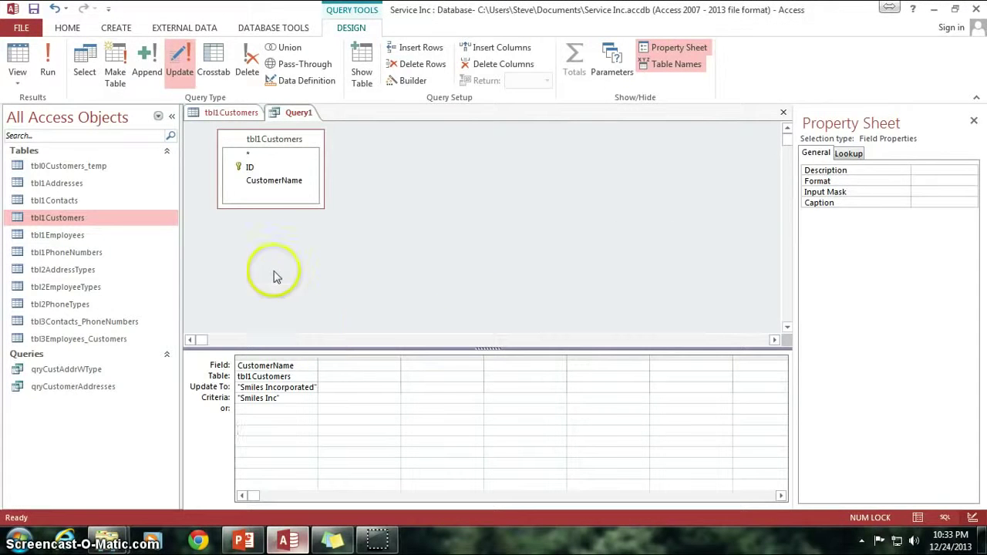
Check the customer names in tbl1Customers and review the CustomerName criteria in Query1's design grid.
click(231, 112)
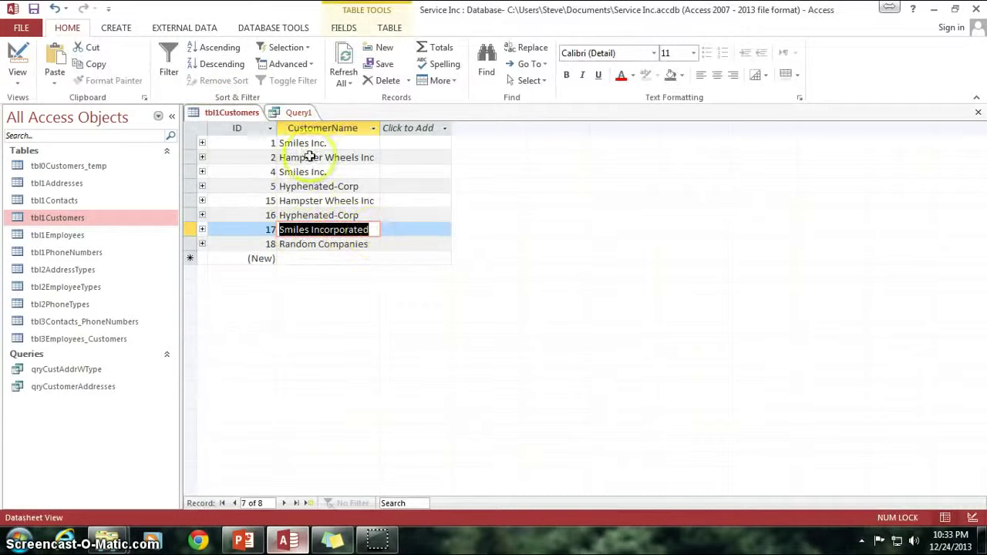
click(293, 112)
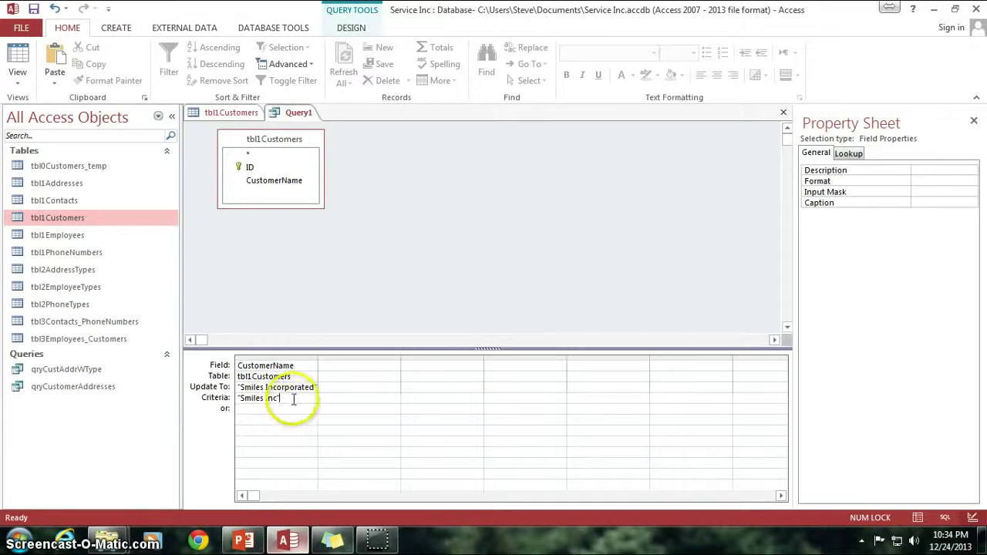
drag(291, 398, 239, 395)
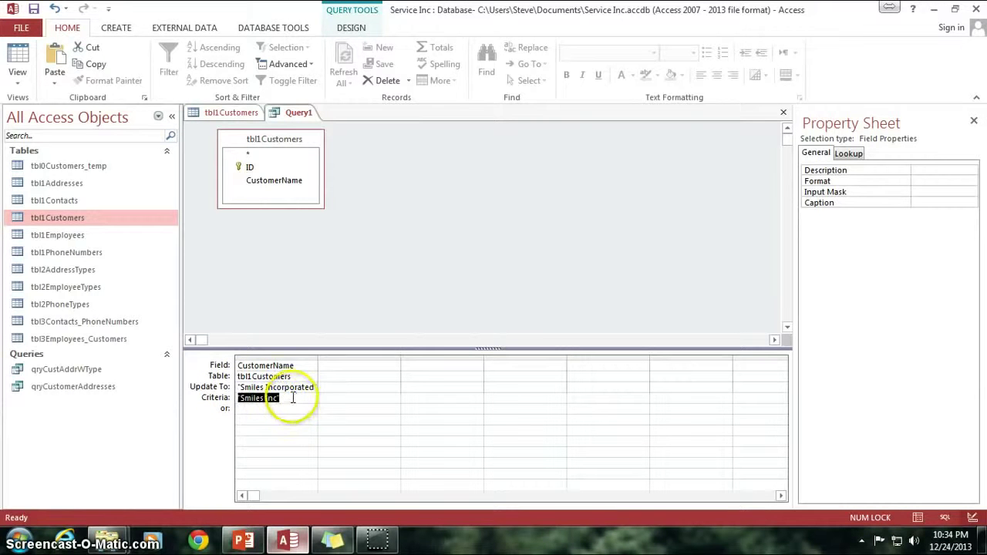
drag(293, 398, 231, 398)
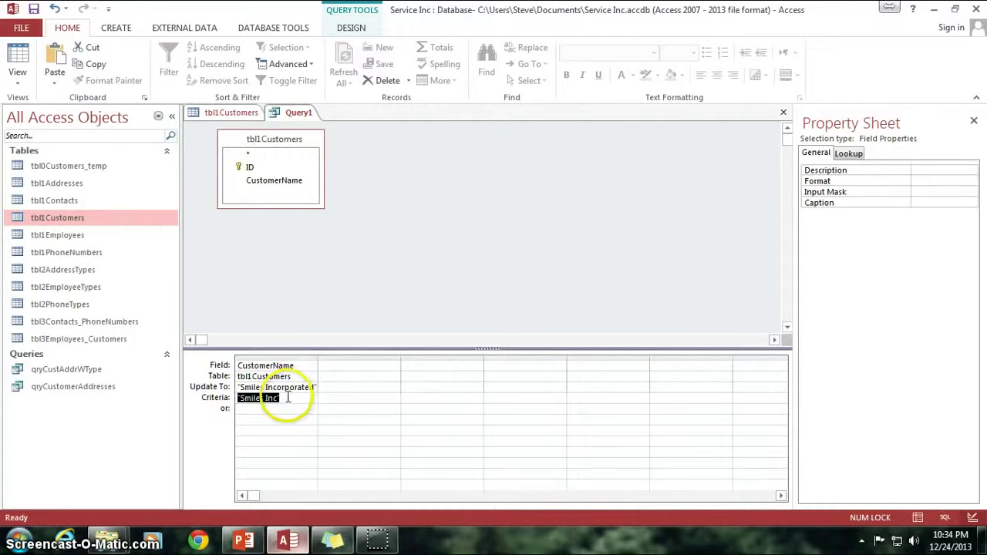
click(287, 398)
Compare the customer names of records 1, 4 and 17 in tbl1Customers with the criteria text in Query1.
click(230, 113)
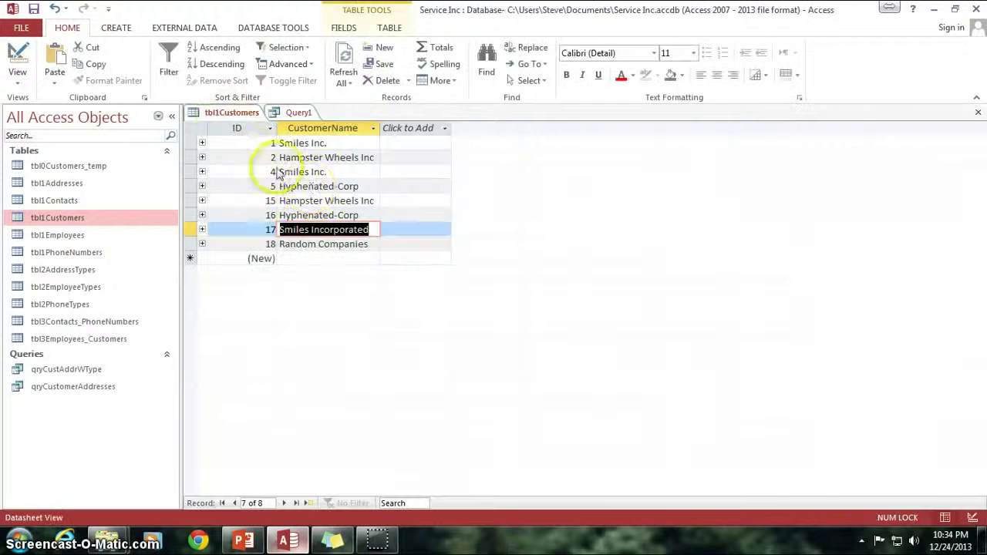
drag(353, 172, 278, 172)
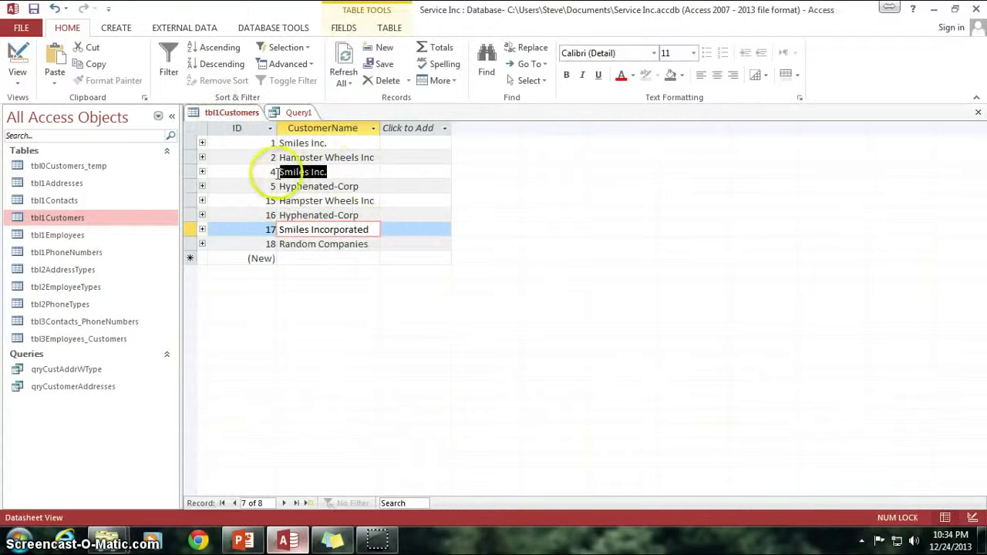
click(315, 172)
click(300, 143)
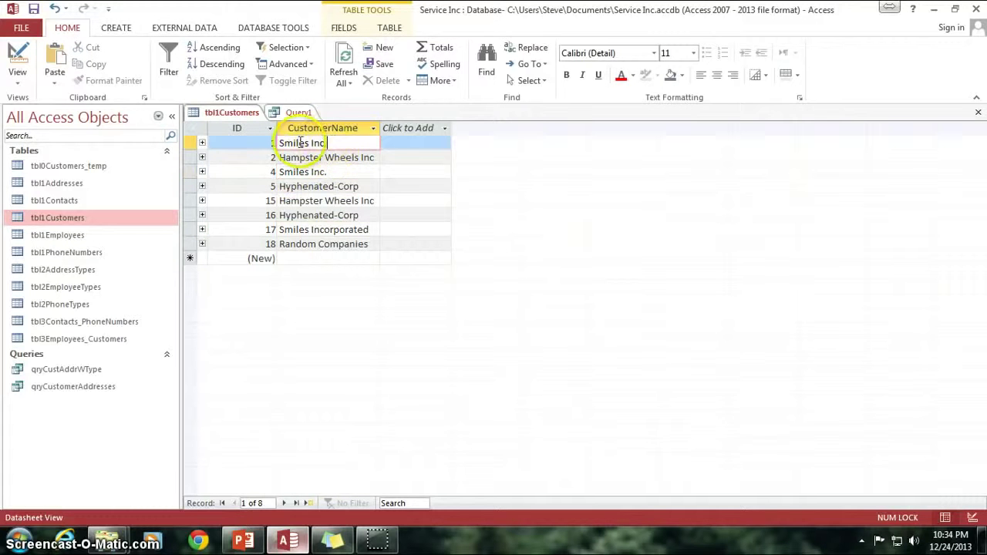
click(297, 111)
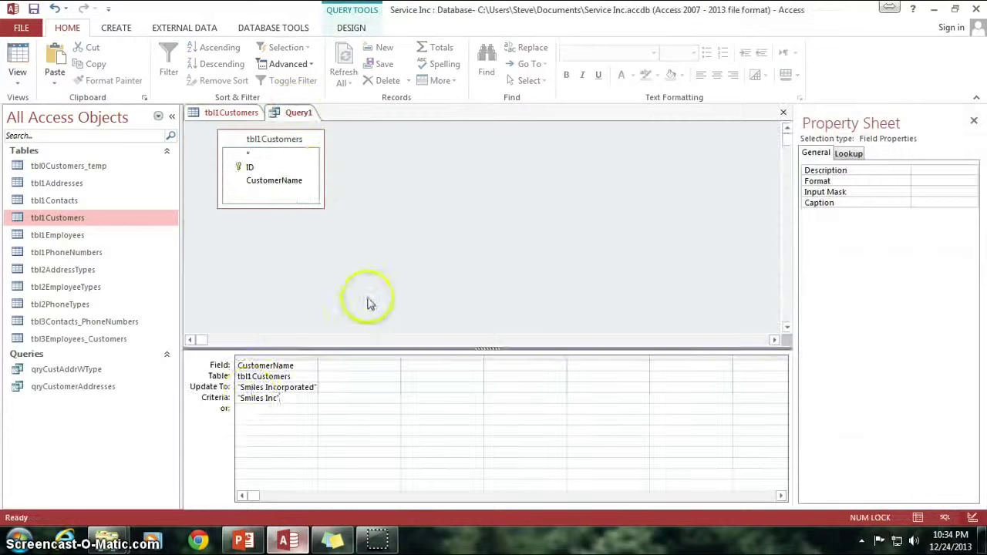
click(238, 398)
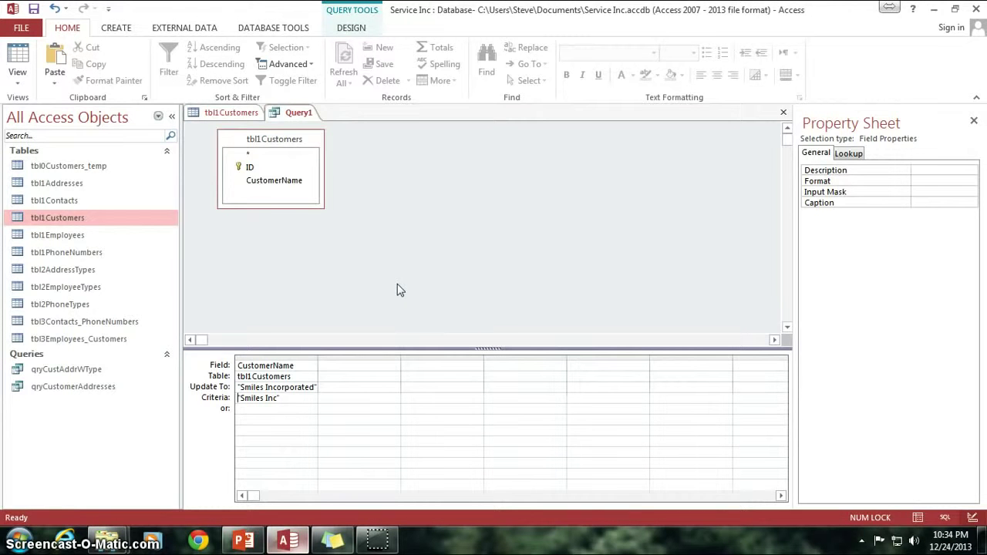
click(232, 112)
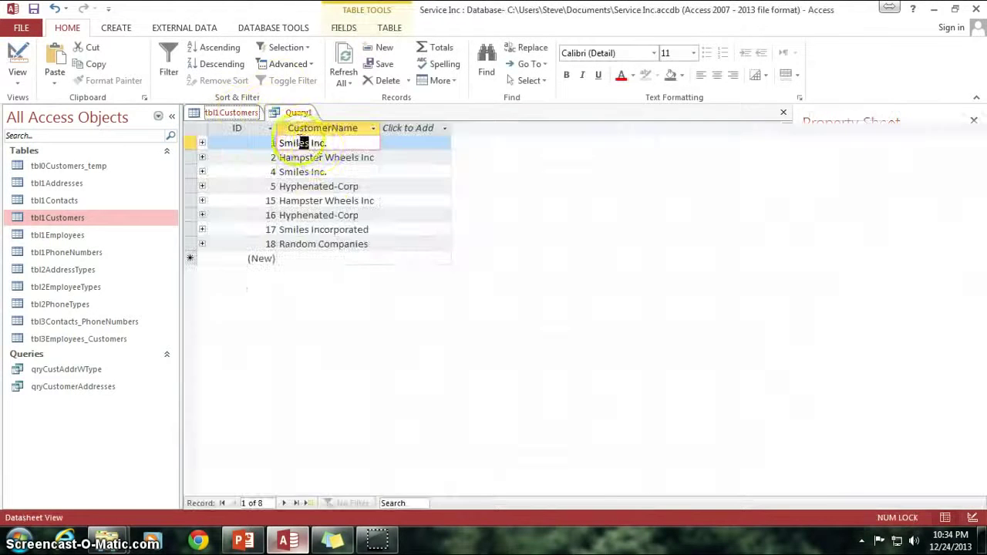
click(312, 226)
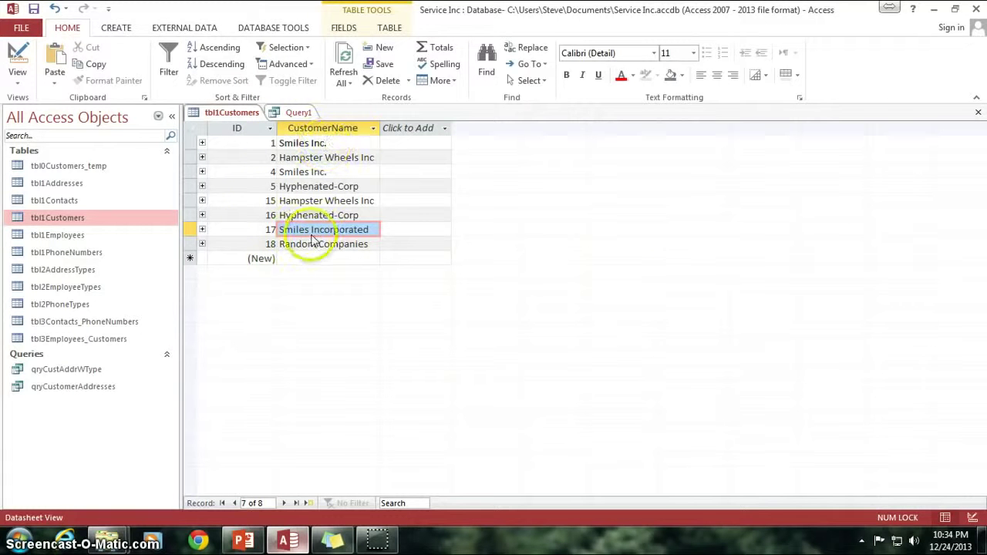
Set the CustomerName criteria in Query1 to the wildcard pattern Like "Smiles Inc*".
click(295, 113)
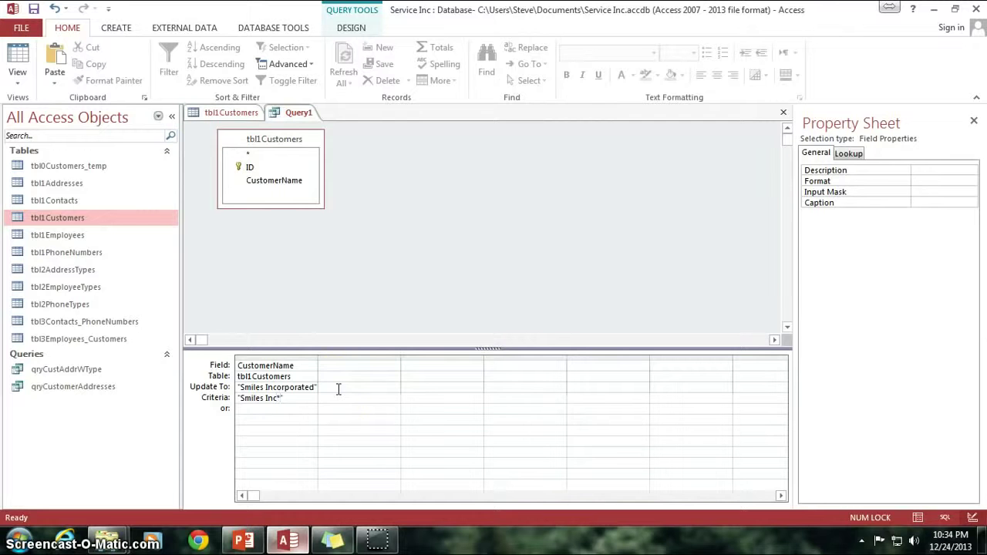
click(261, 407)
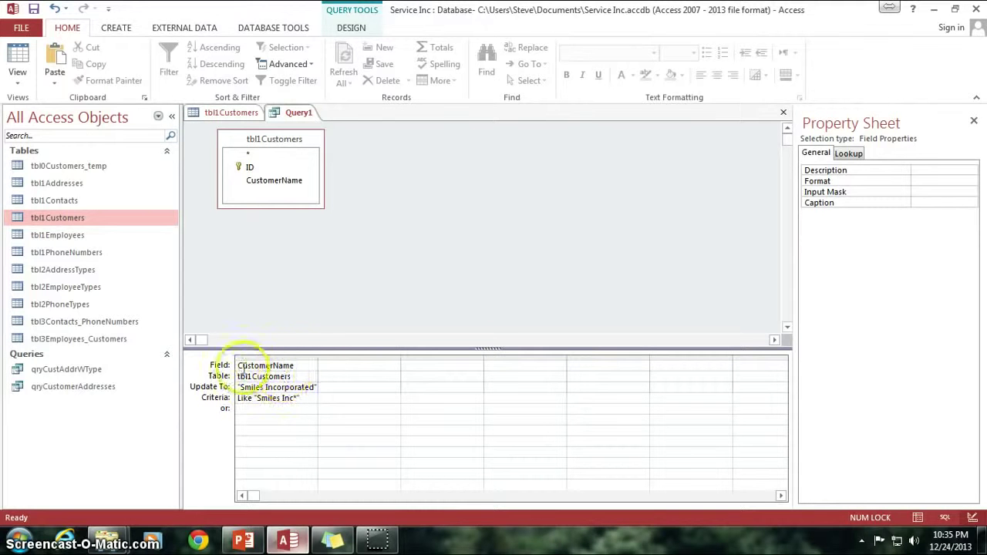
click(239, 409)
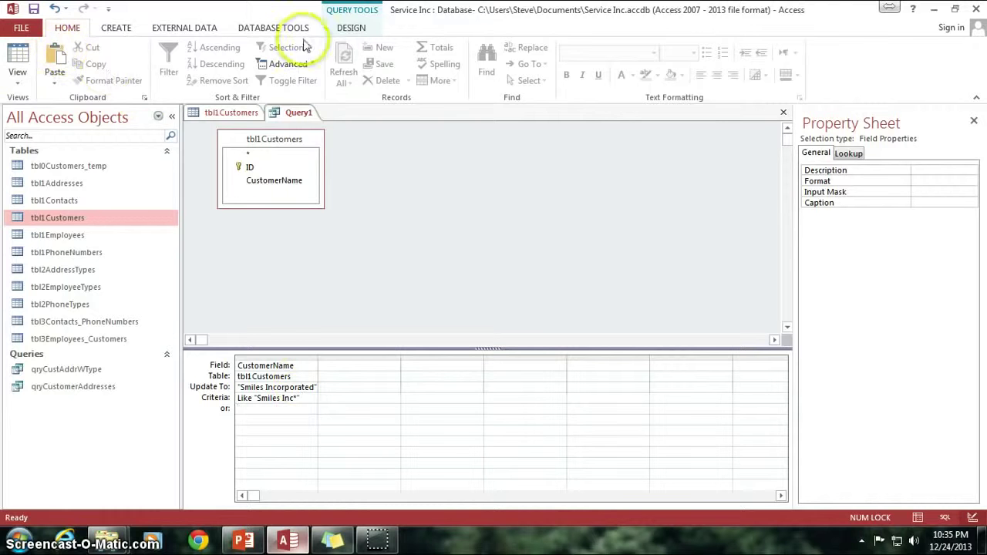
Run the update query to write Smiles Incorporated to every customer matching the wildcard criteria and accept the update.
click(351, 27)
click(47, 62)
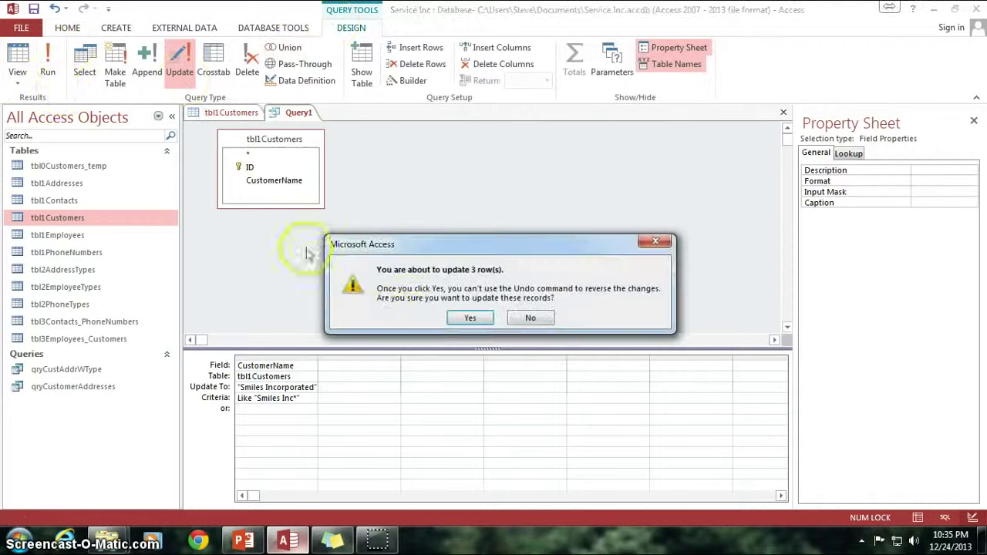
click(470, 319)
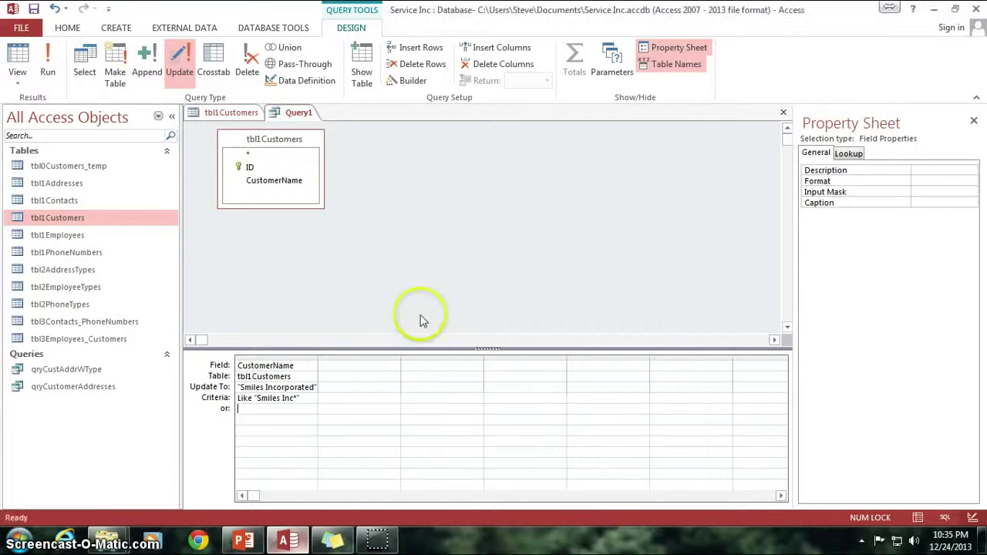
Check the customer names of records 1, 4 and 17 in tbl1Customers and return to Query1.
click(229, 113)
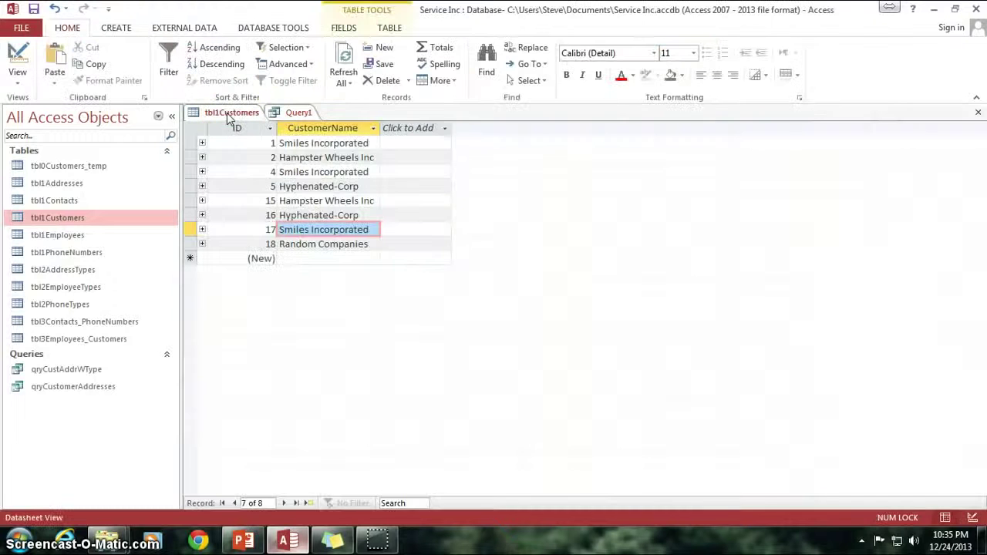
click(361, 143)
click(356, 172)
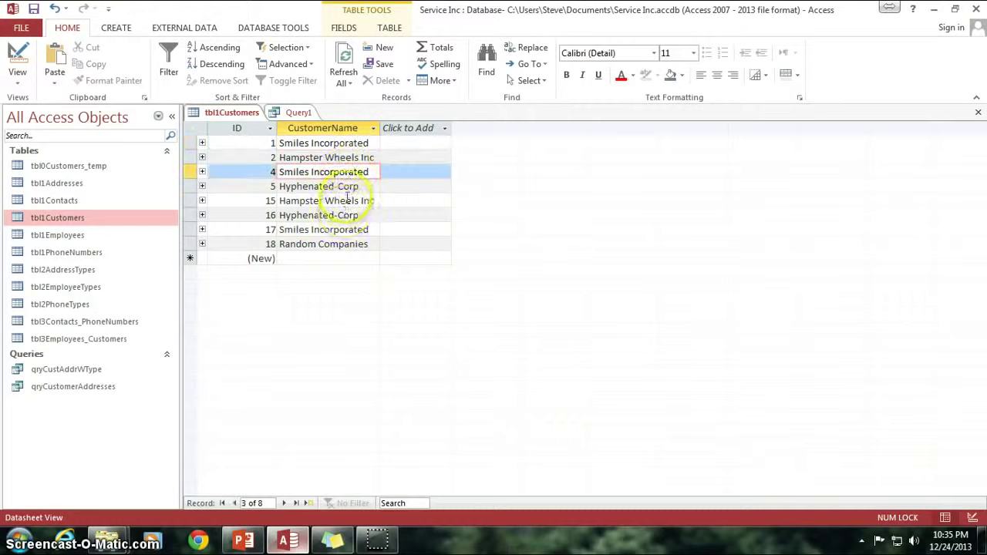
click(342, 229)
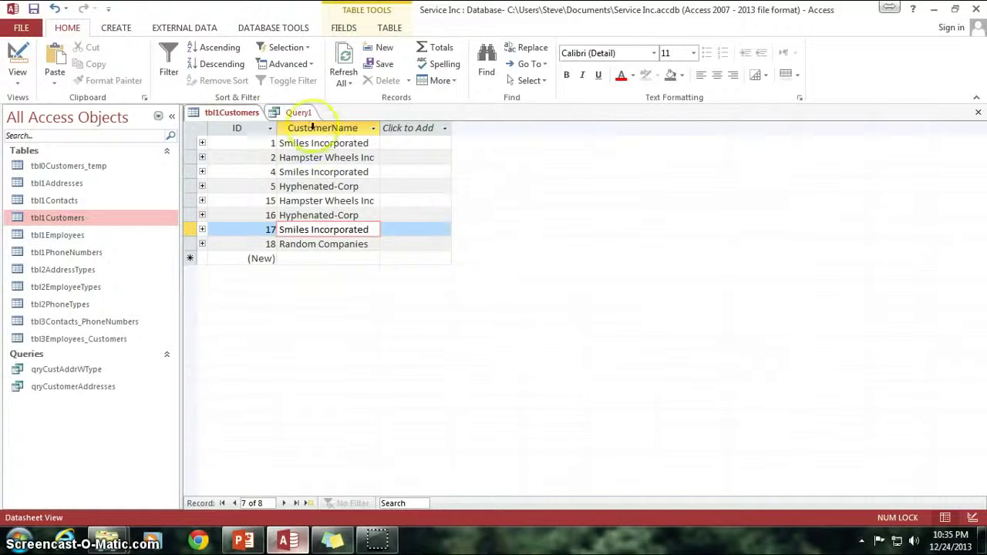
click(293, 112)
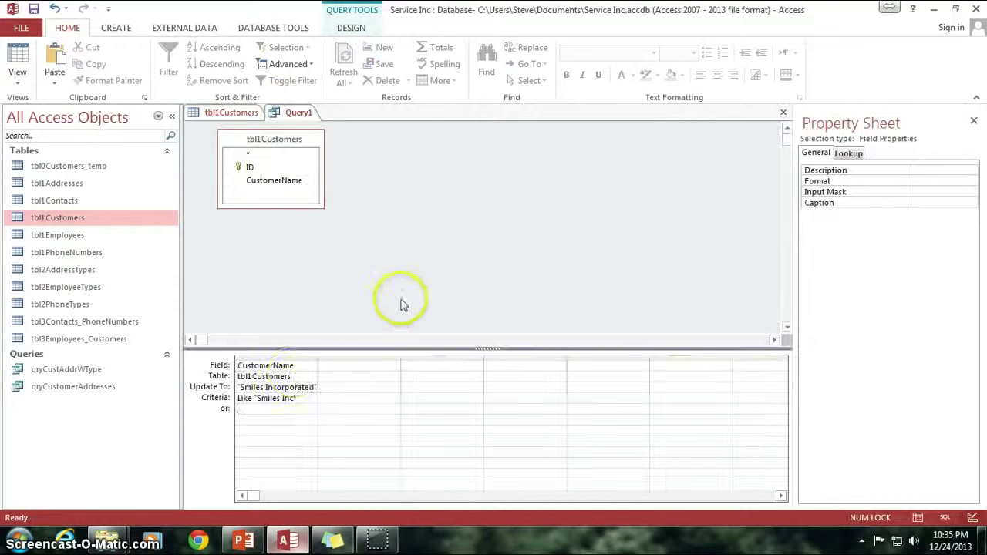
Examine the Like "Smiles Inc*" criteria in Query1's design grid and the ID and CustomerName fields of tbl1Customers.
click(296, 398)
text(*)
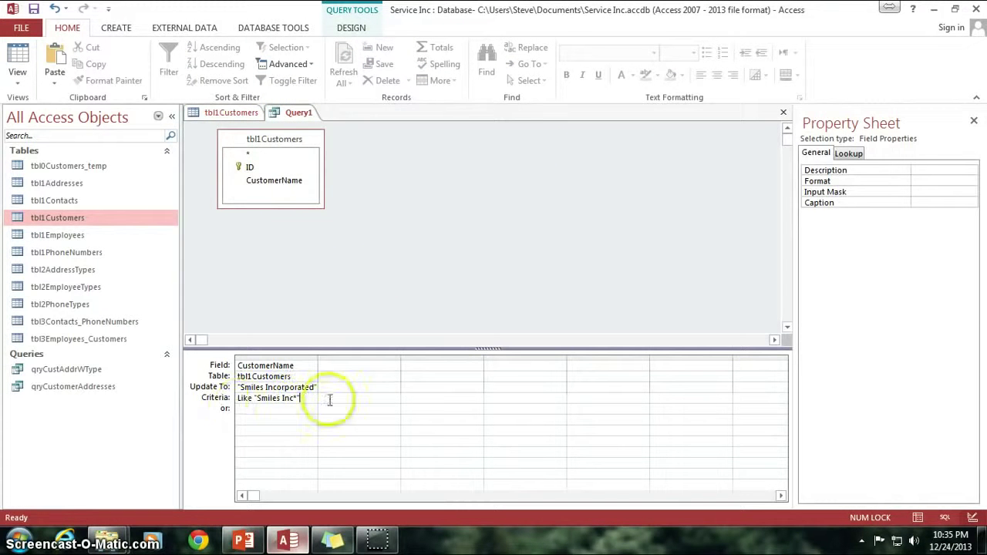
click(251, 167)
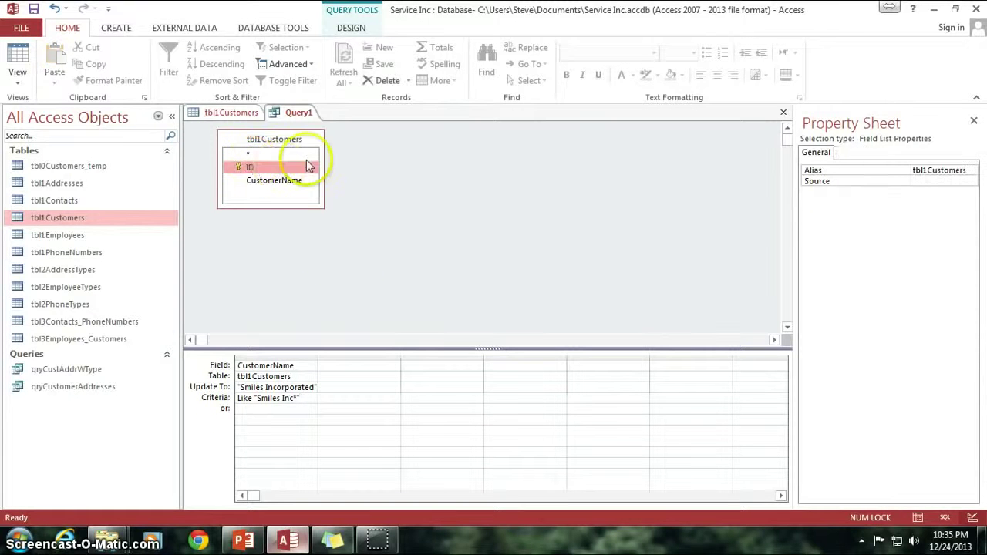
click(259, 180)
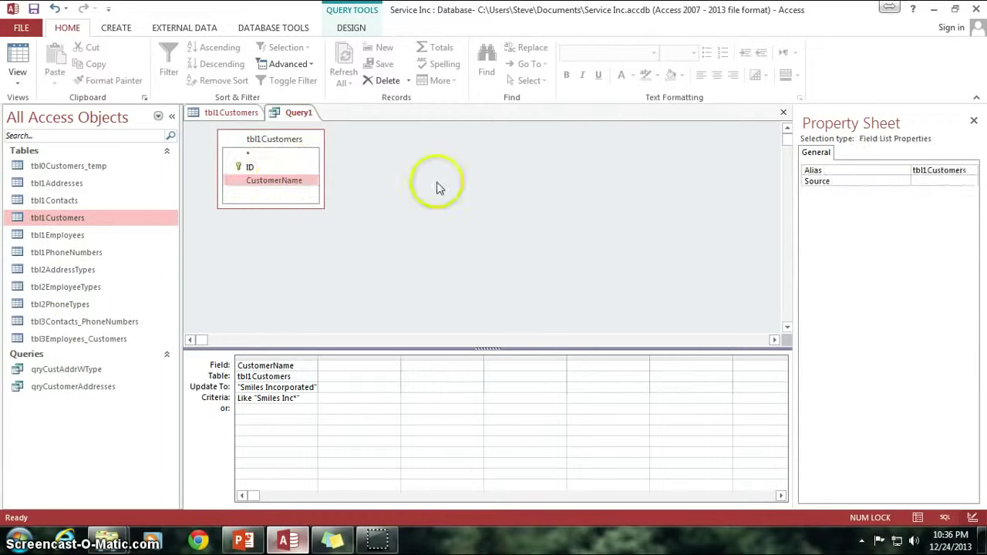
click(305, 398)
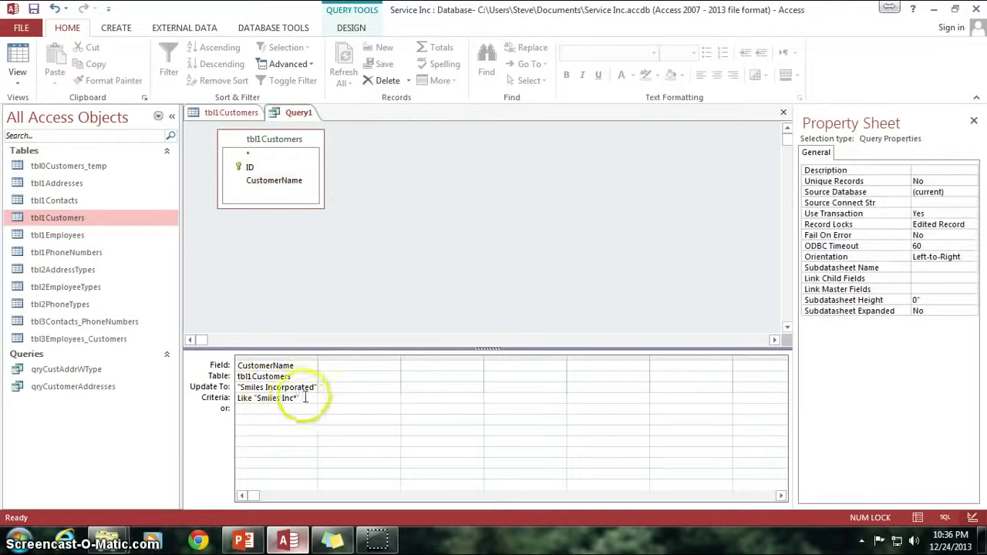
drag(305, 398, 223, 401)
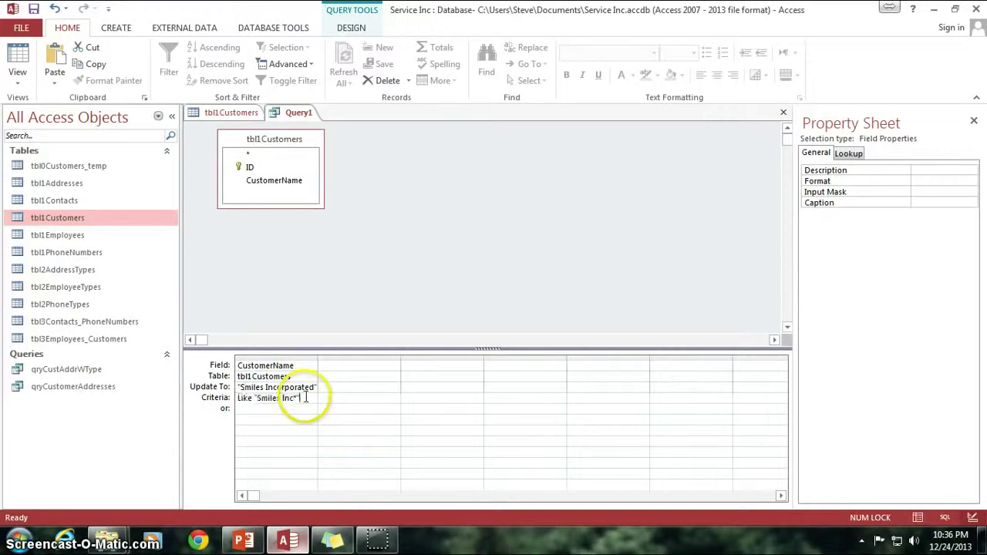
drag(303, 398, 218, 390)
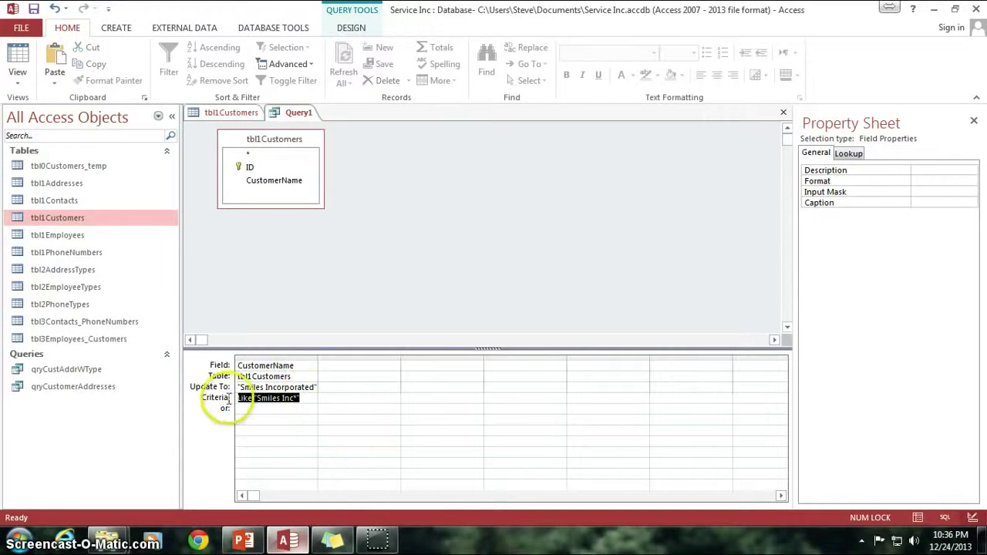
click(304, 397)
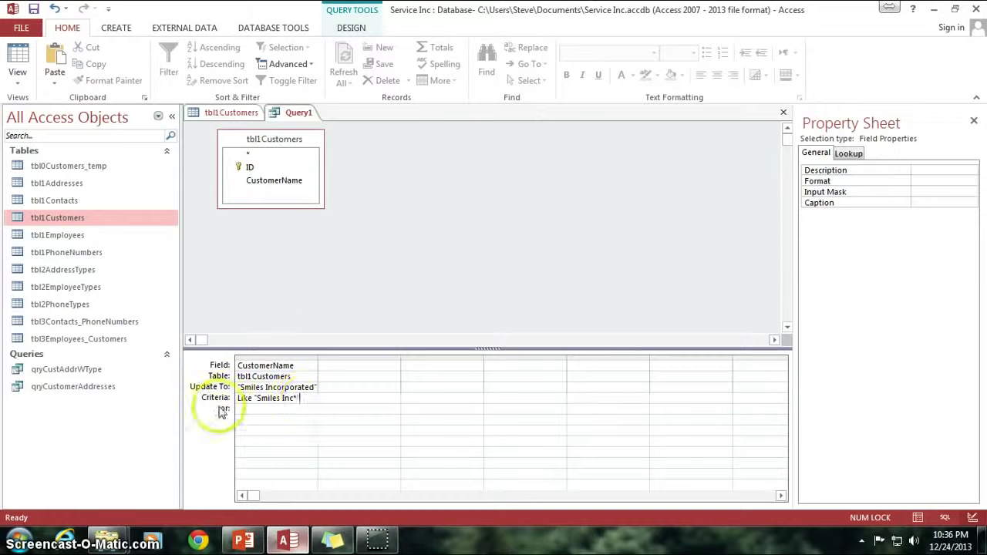